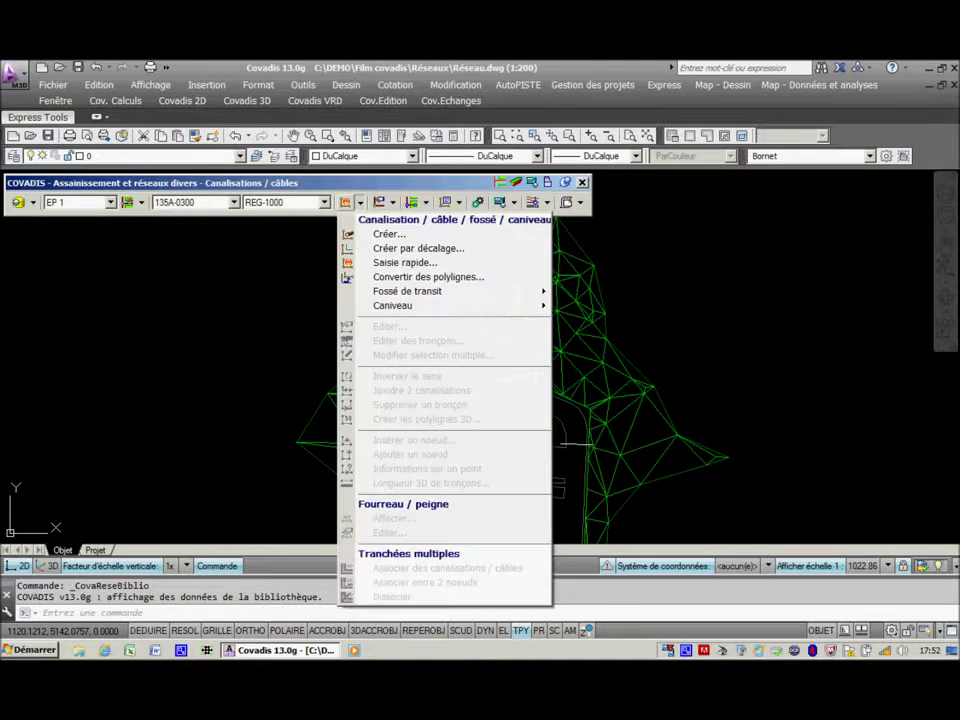
- Convert the two white polylines into GAZ 1 network pipes with Bouche à clé accessories at each vertex and a laying depth of 1 m
{"action": "left_click", "coordinate": [428, 276]}
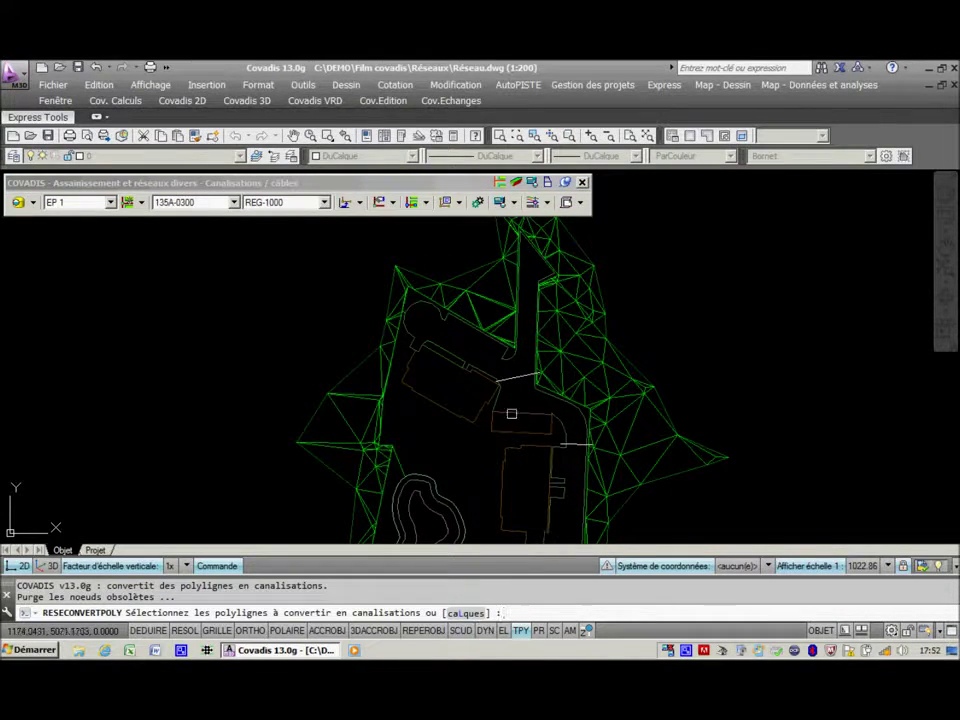
{"action": "left_click", "coordinate": [516, 380]}
{"action": "left_click", "coordinate": [579, 444]}
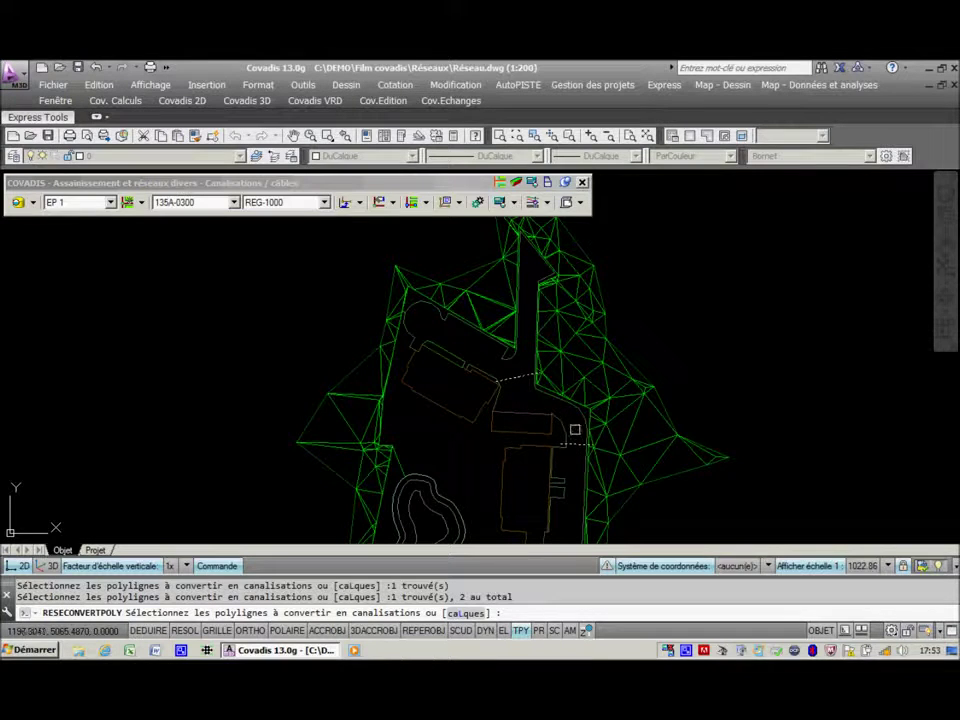
{"action": "key", "text": "Return"}
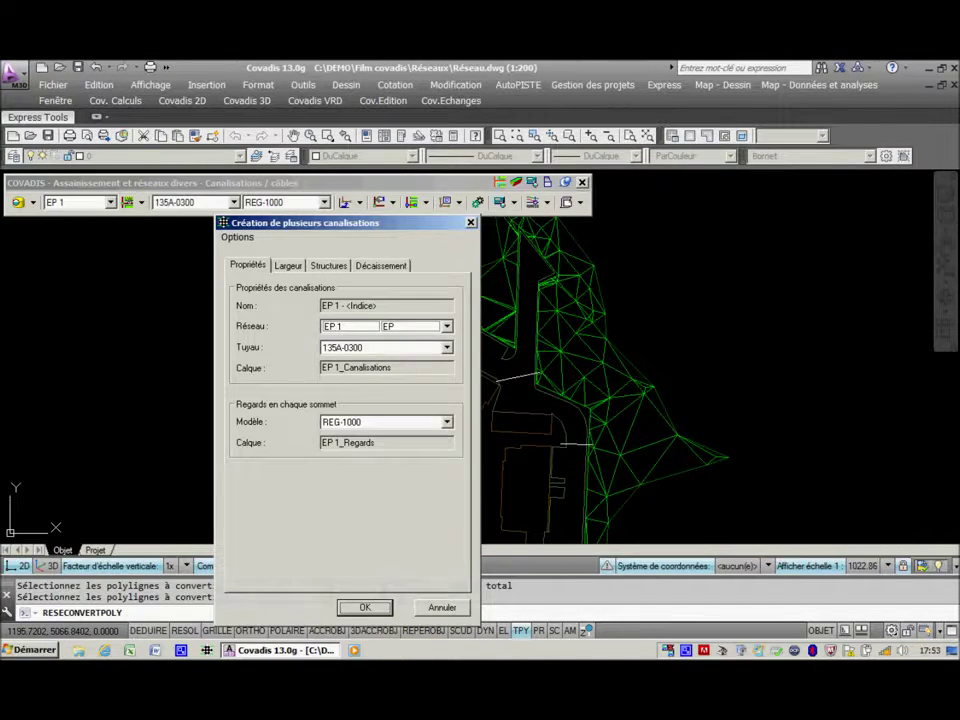
{"action": "left_click", "coordinate": [447, 326]}
{"action": "left_click", "coordinate": [392, 425]}
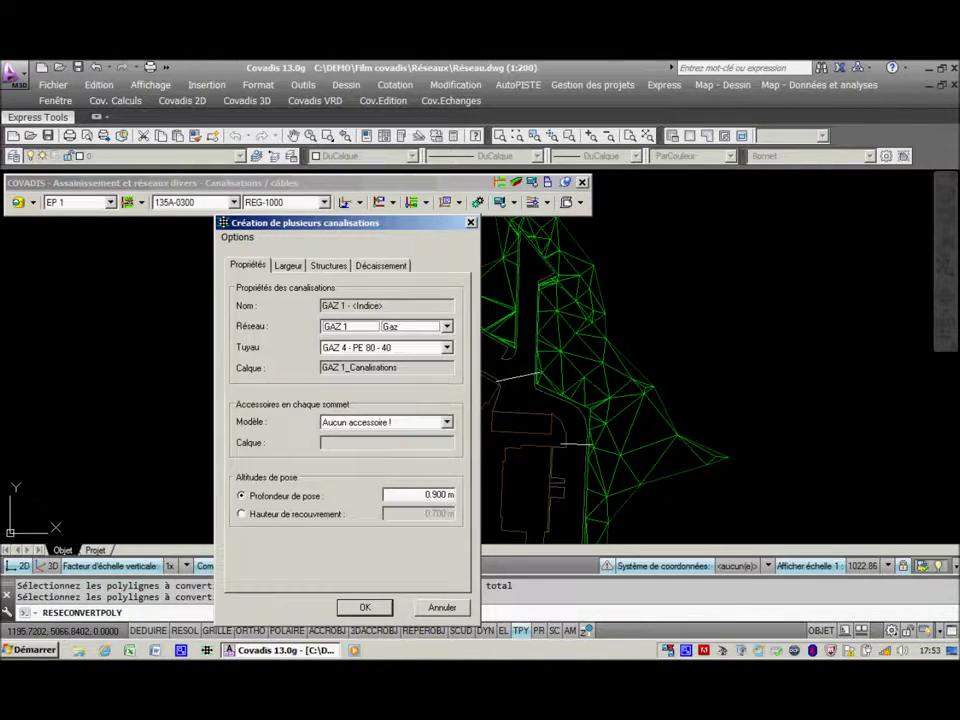
{"action": "left_click", "coordinate": [447, 422]}
{"action": "left_click", "coordinate": [346, 446]}
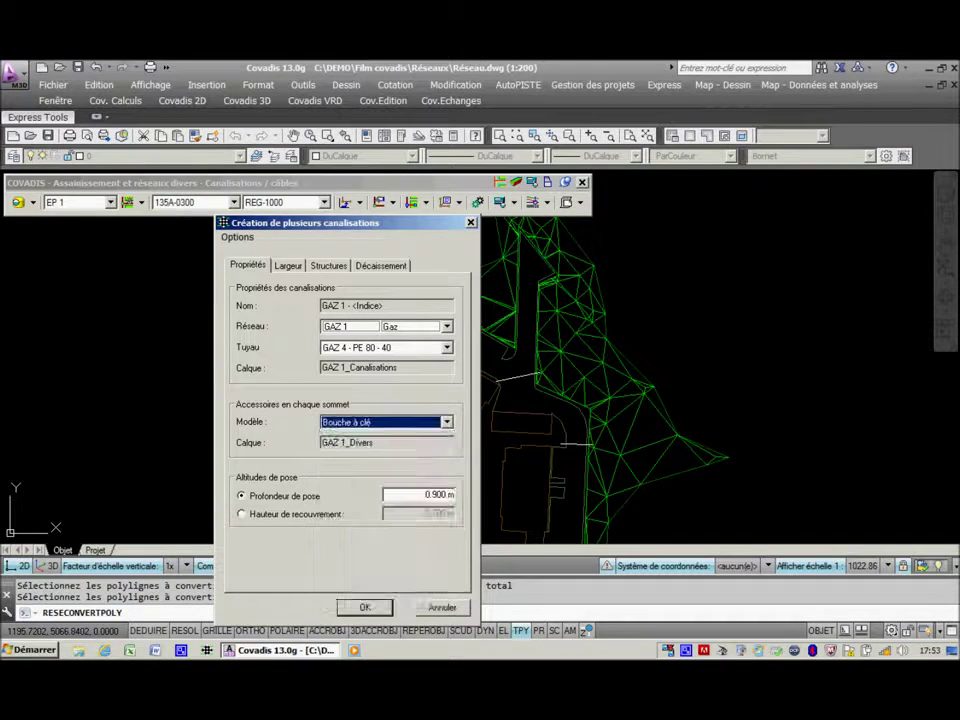
{"action": "left_click", "coordinate": [452, 496]}
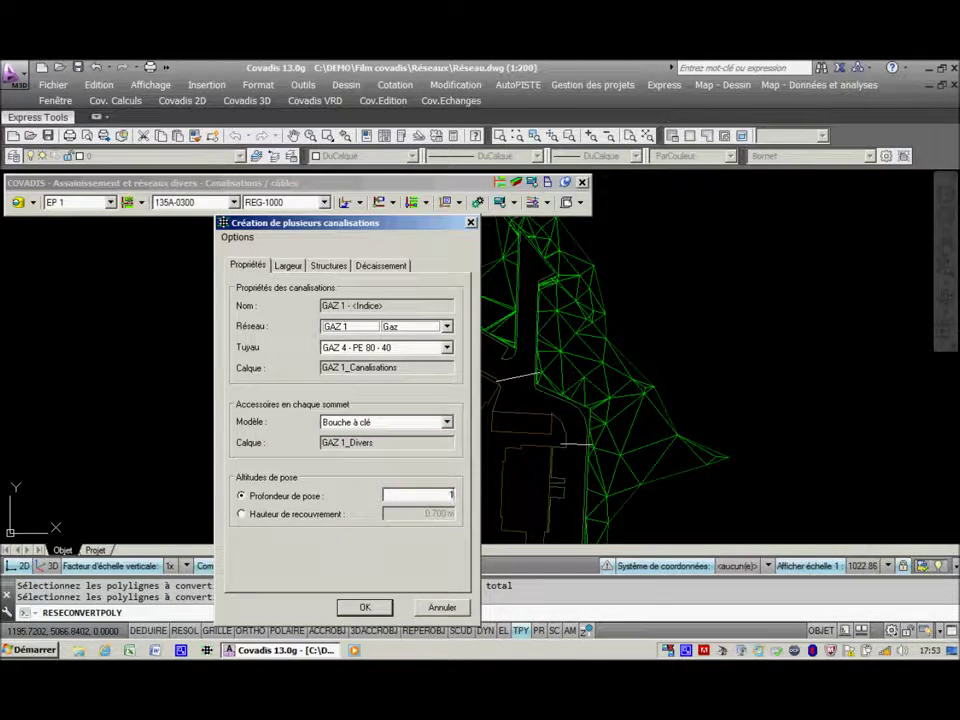
{"action": "key", "text": "Return"}
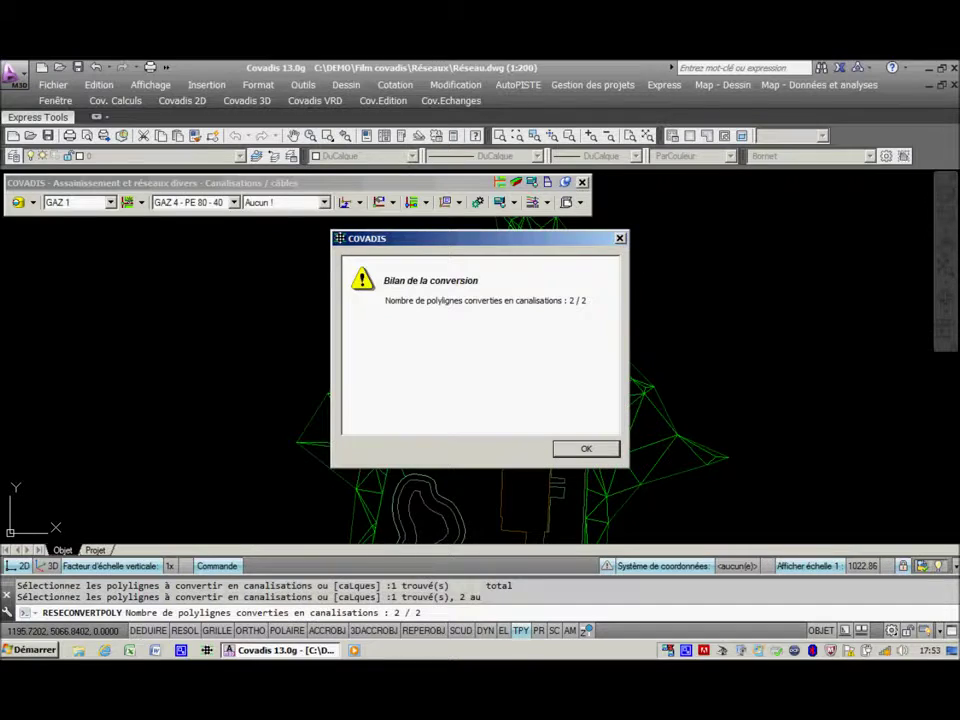
{"action": "key", "text": "Return"}
- Set up quick entry of a new pipe on the EP 1 network
{"action": "scroll", "coordinate": [521, 364], "scroll_direction": "up", "scroll_amount": 4}
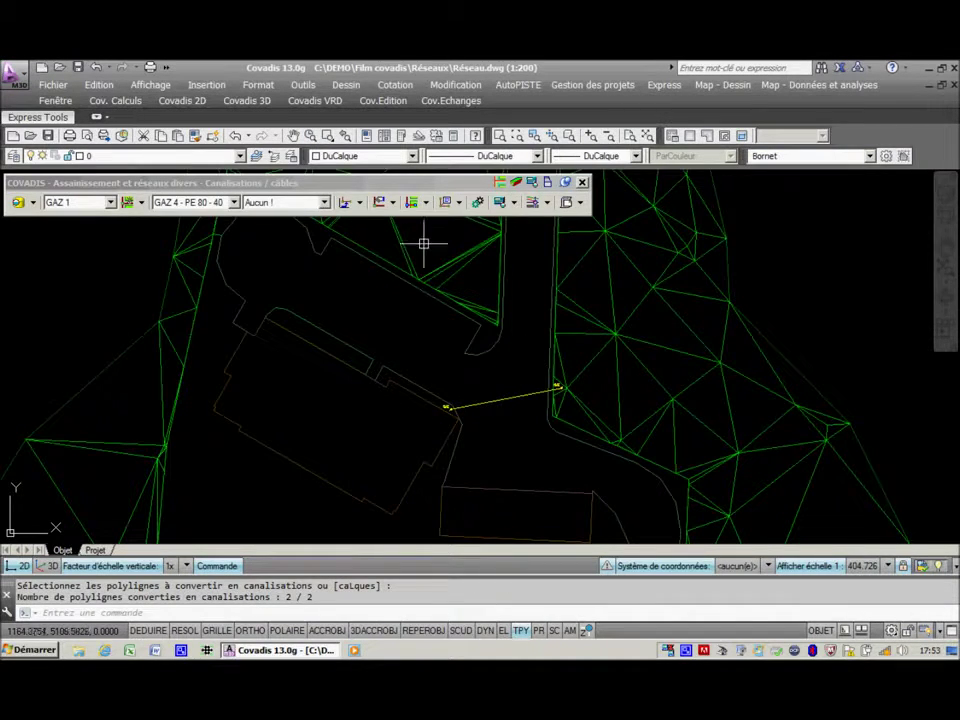
{"action": "left_click", "coordinate": [346, 202]}
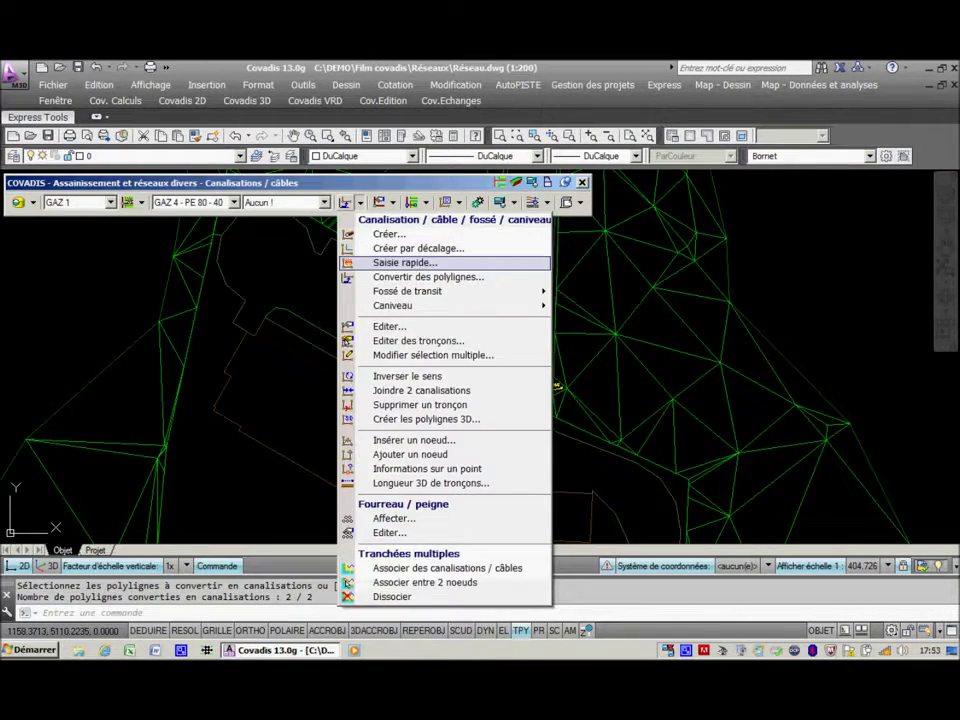
{"action": "left_click", "coordinate": [400, 259]}
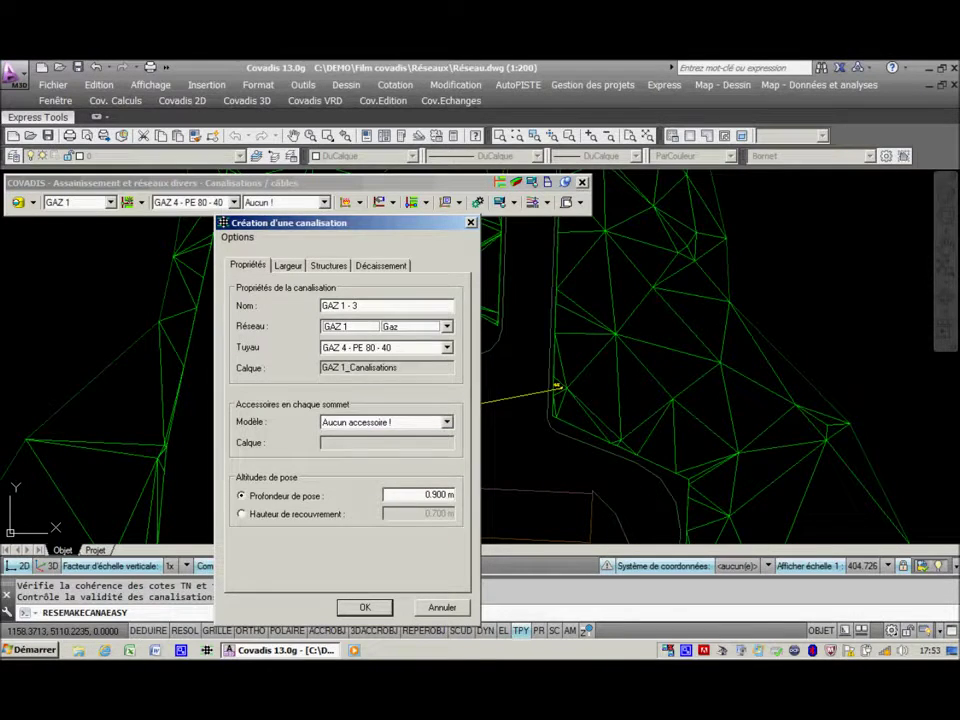
{"action": "left_click", "coordinate": [447, 327]}
{"action": "left_click", "coordinate": [390, 402]}
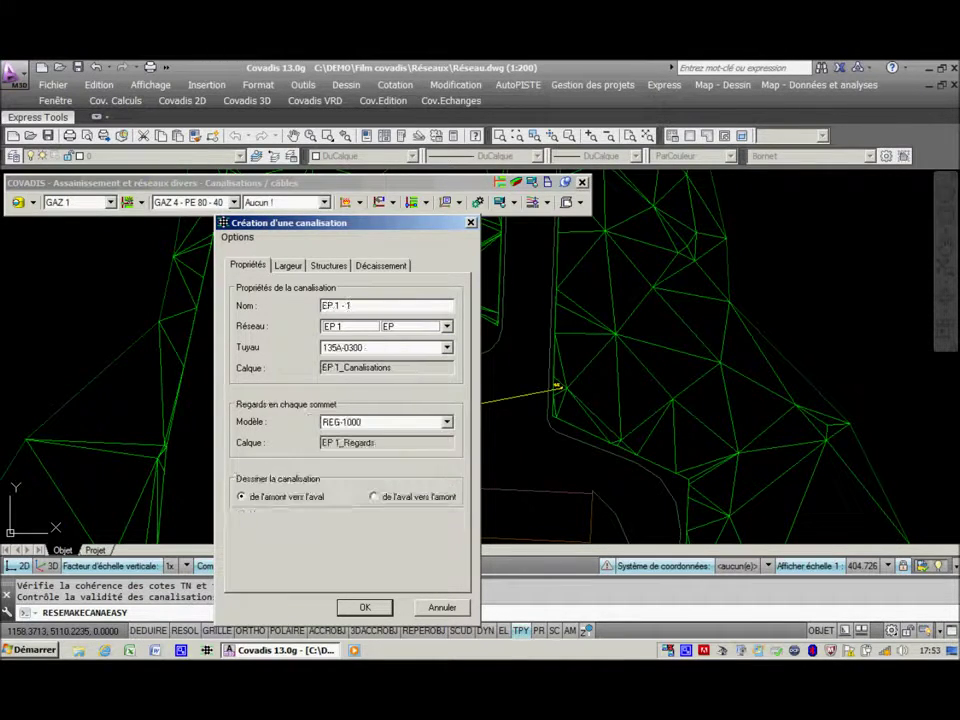
{"action": "key", "text": "Return"}
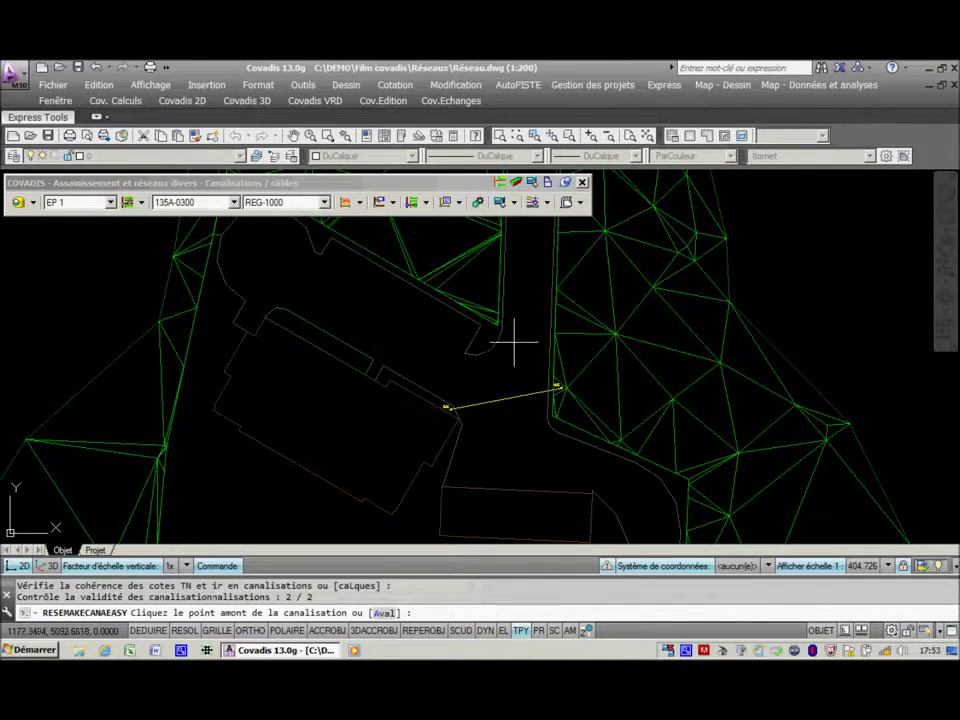
- Draw an EP 1 pipe about 21 m long across the upper gas pipe, 1.5 m deep at both nodes, leaving the collision uncorrected
{"action": "left_click", "coordinate": [518, 318]}
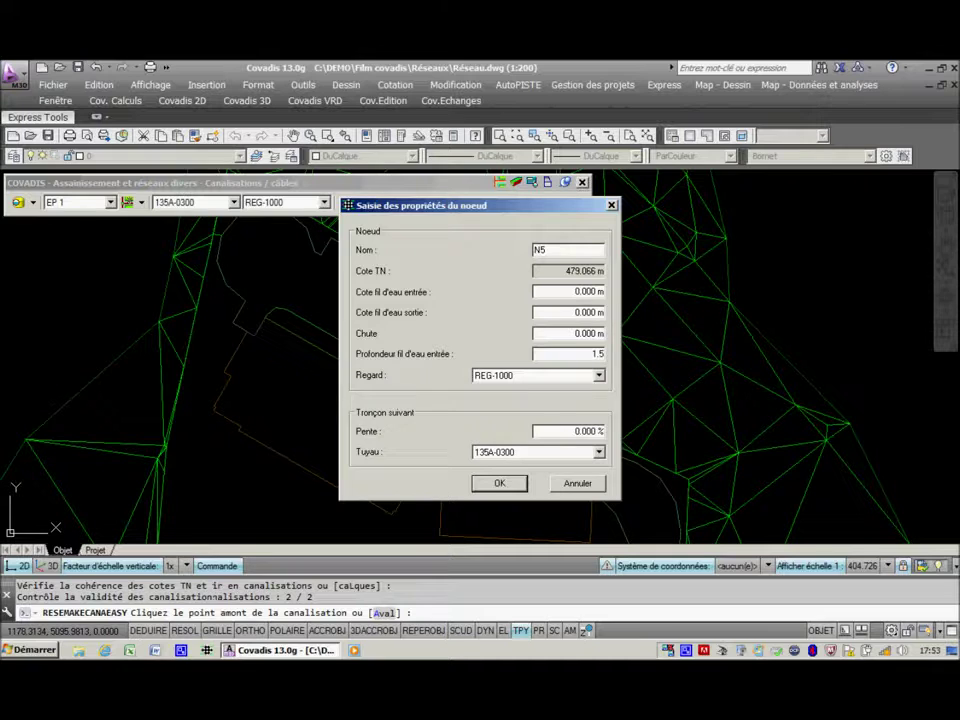
{"action": "left_click", "coordinate": [499, 483]}
{"action": "left_click", "coordinate": [557, 387]}
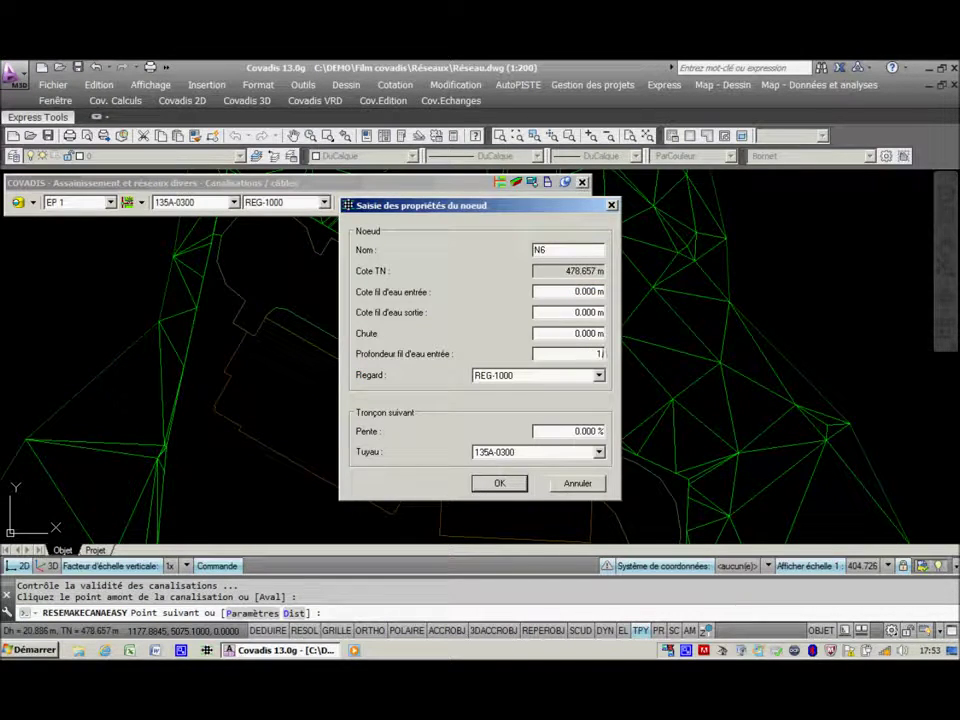
{"action": "type", "text": "1.5"}
{"action": "key", "text": "Tab"}
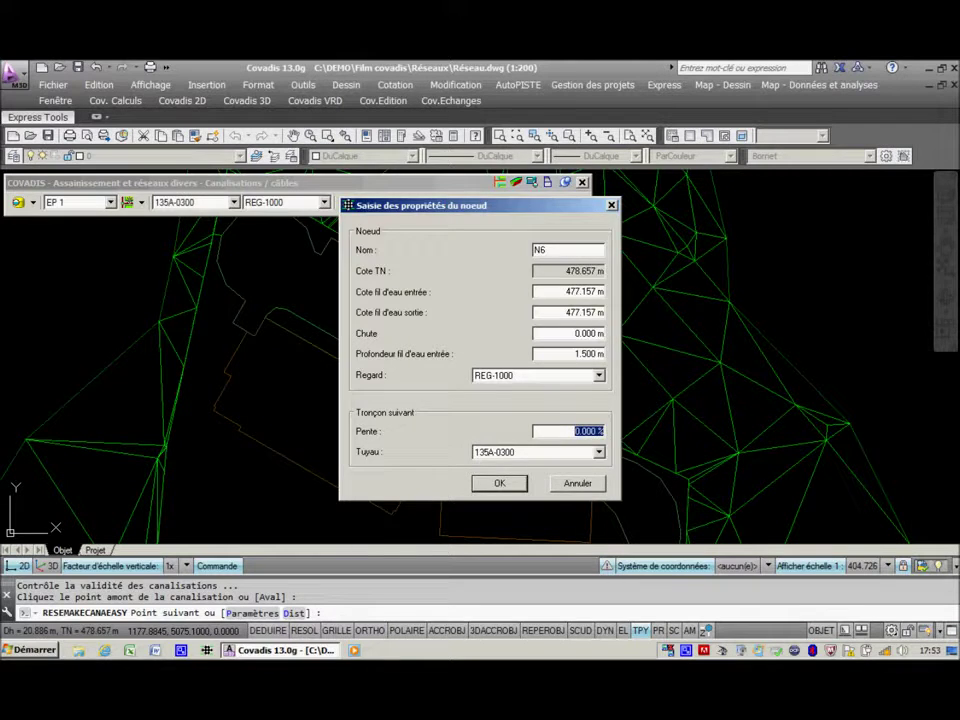
{"action": "key", "text": "Return"}
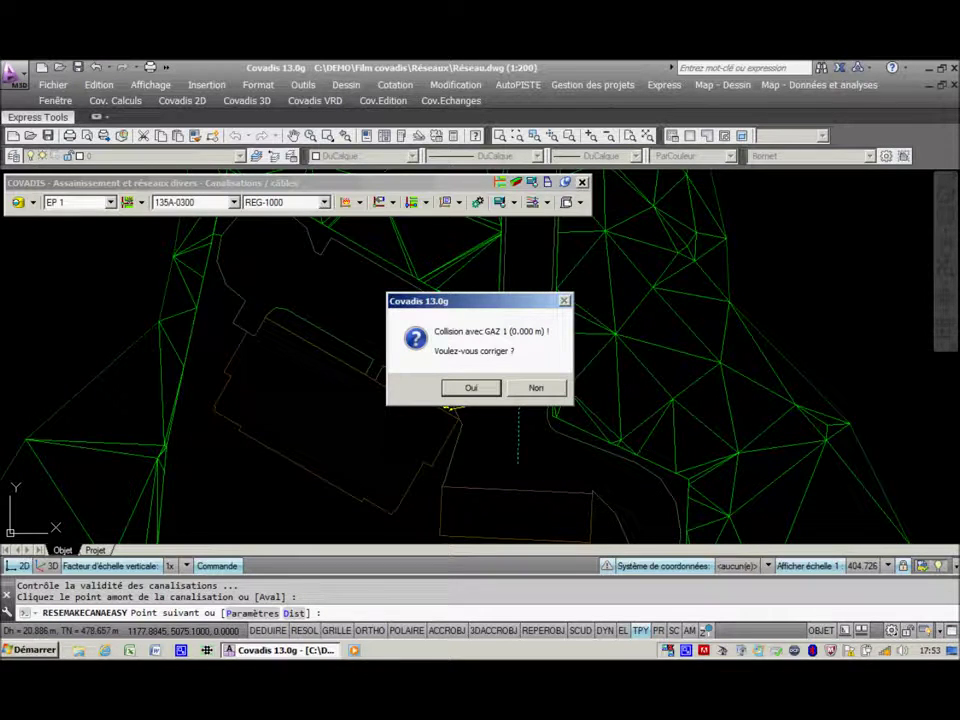
{"action": "left_click_drag", "start_coordinate": [480, 301], "coordinate": [648, 285]}
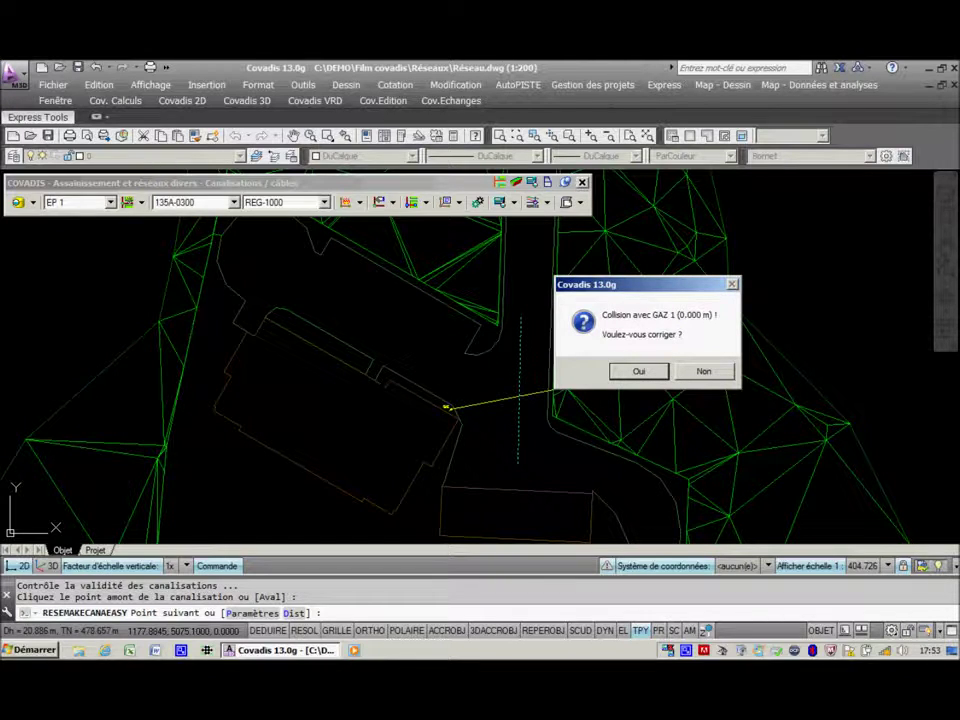
{"action": "left_click", "coordinate": [704, 371]}
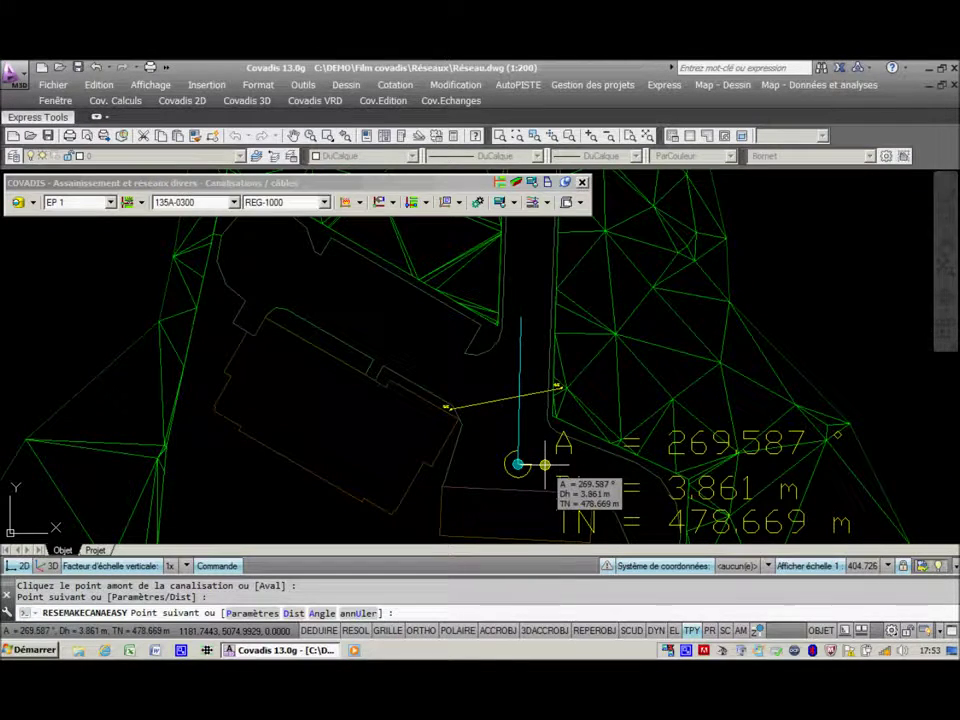
{"action": "key", "text": "Return"}
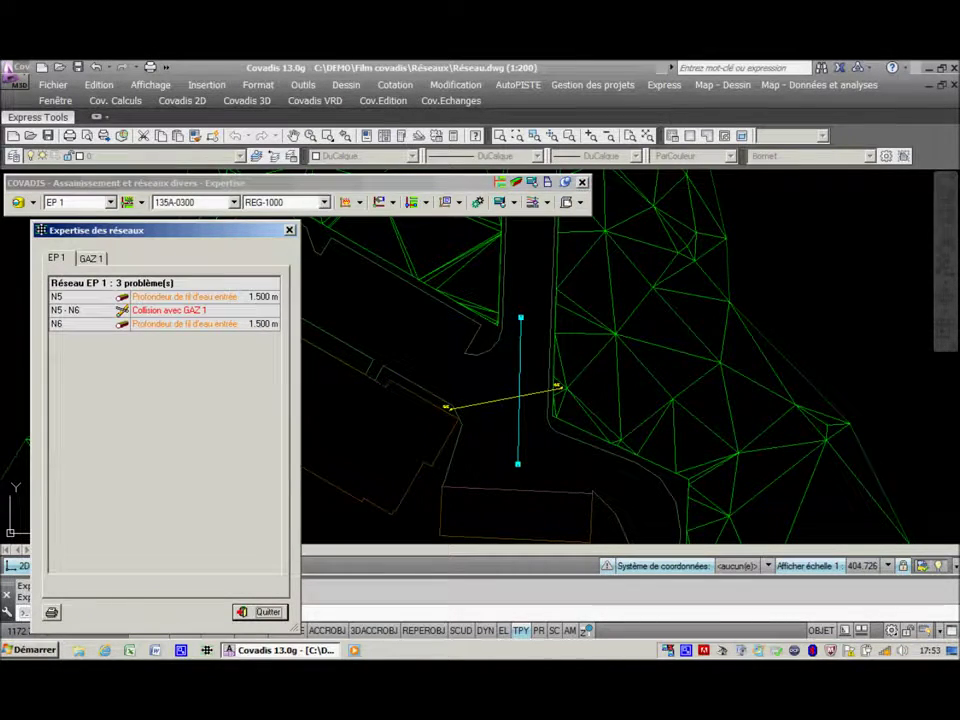
- Examine the EP 1 collision with GAZ 1 in the network expertise and delete the crossing EP 1 pipe
{"action": "left_click", "coordinate": [170, 311]}
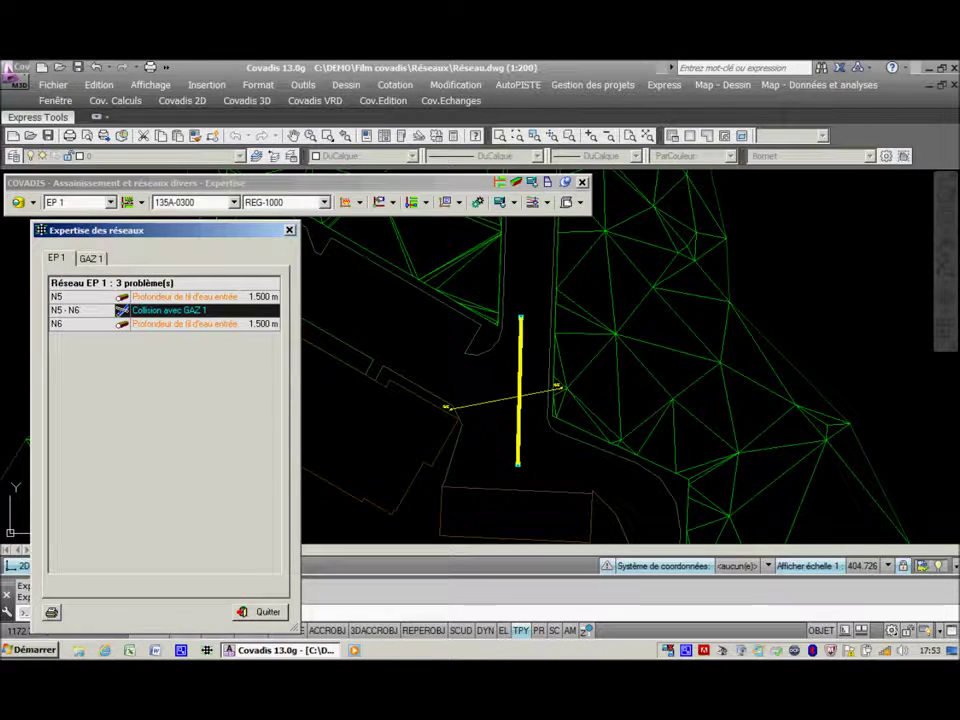
{"action": "left_click", "coordinate": [262, 612]}
{"action": "left_click", "coordinate": [523, 380]}
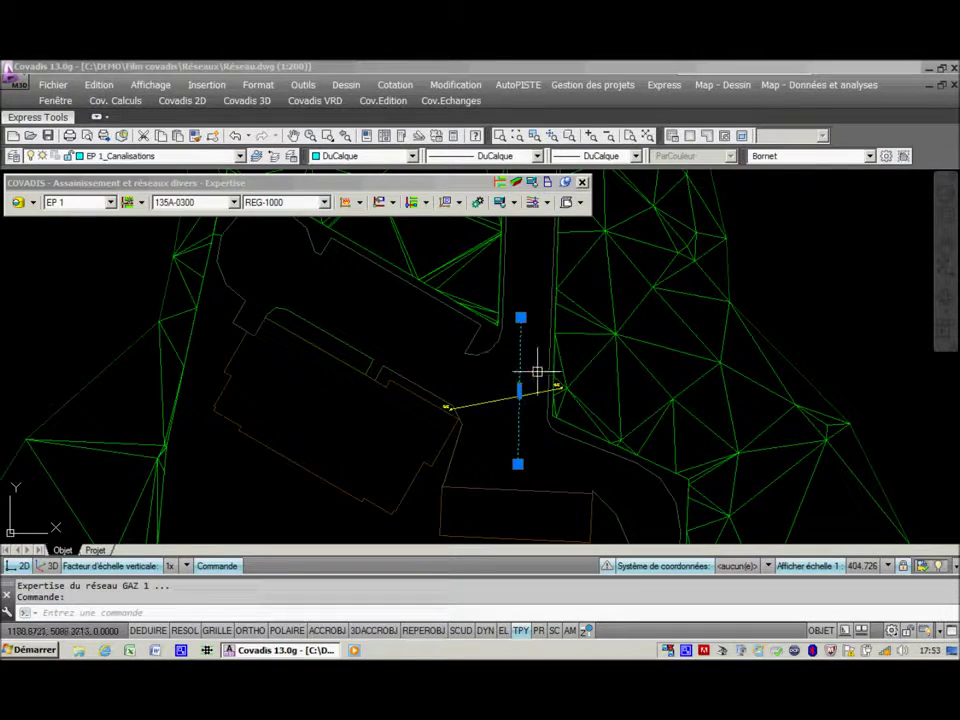
{"action": "key", "text": "Delete"}
- Draw the first part of an EP 1 pipe down the north road and around the small building to just before the second gas pipe
{"action": "scroll", "coordinate": [480, 281], "scroll_direction": "down", "scroll_amount": 3}
{"action": "left_click", "coordinate": [345, 202]}
{"action": "left_click", "coordinate": [385, 232]}
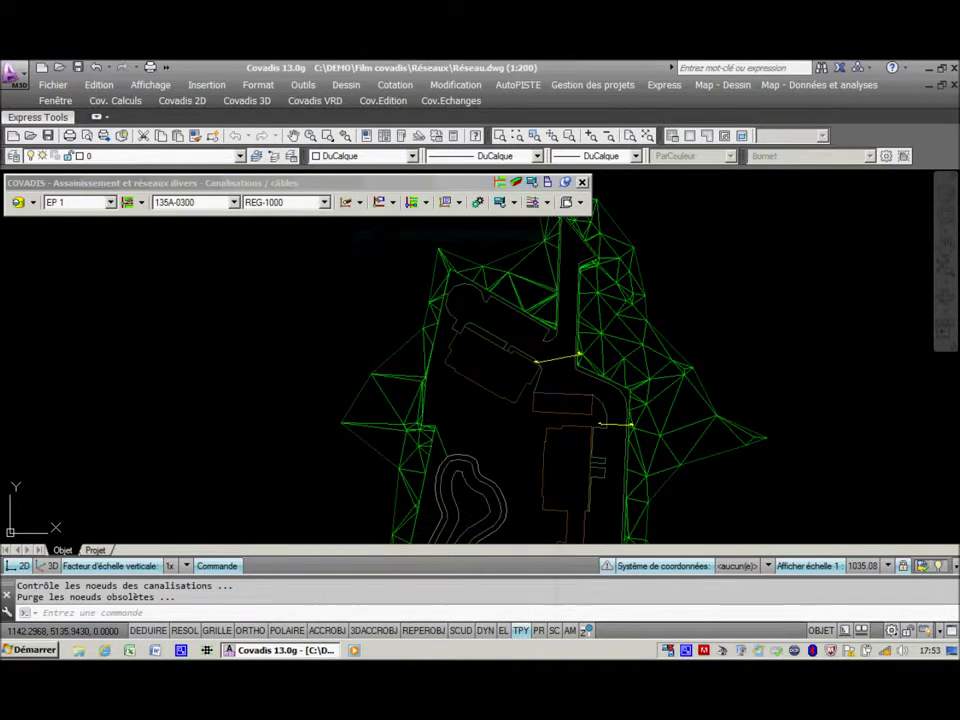
{"action": "left_click", "coordinate": [365, 607]}
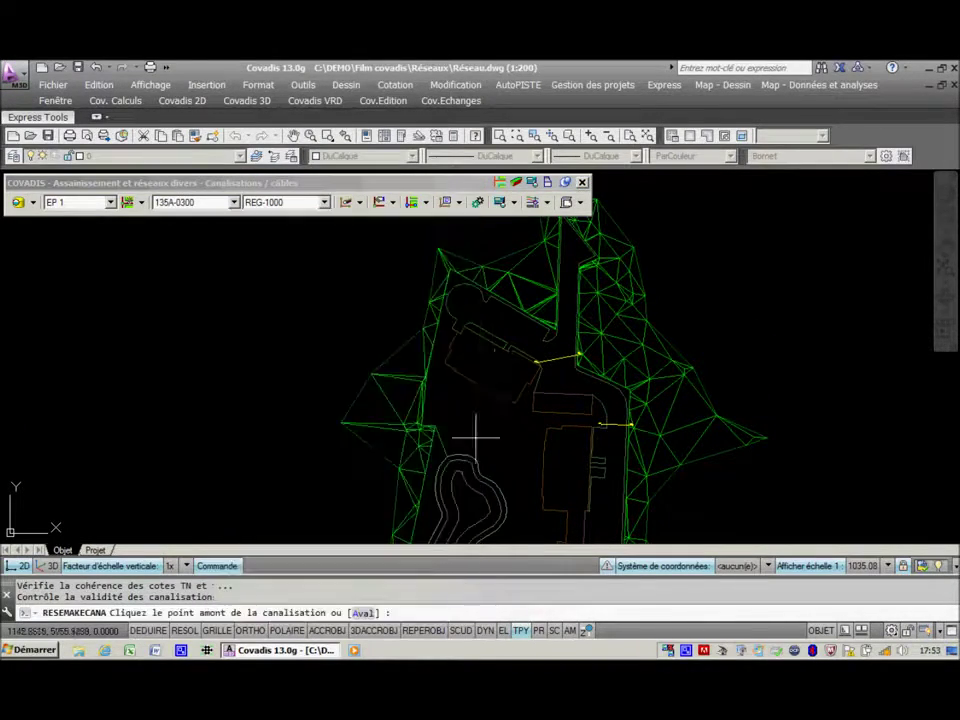
{"action": "left_click", "coordinate": [564, 231]}
{"action": "left_click", "coordinate": [564, 310]}
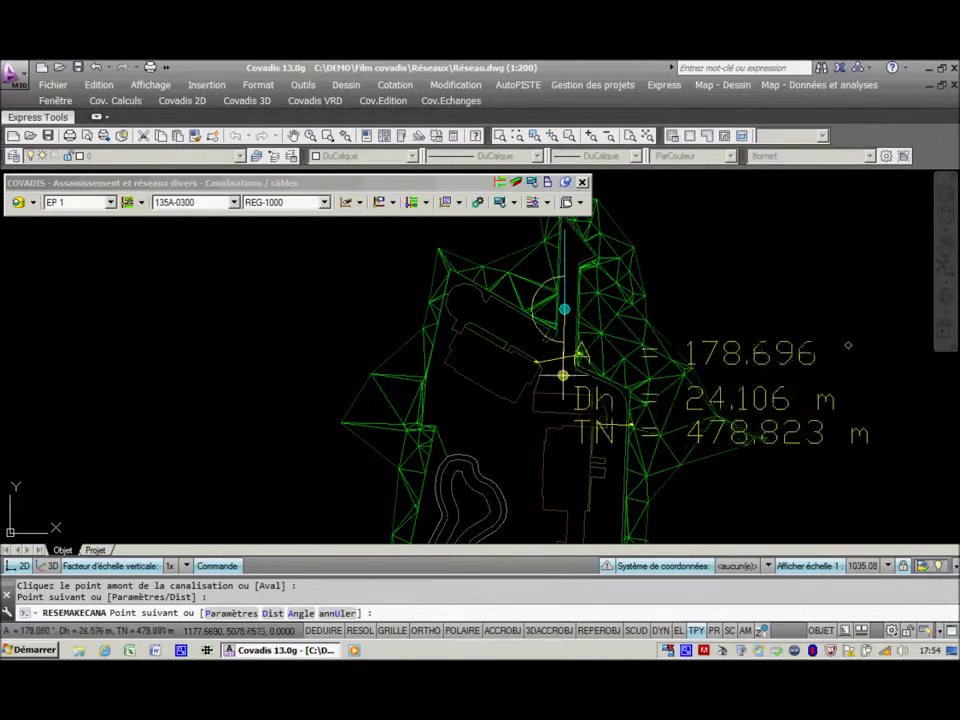
{"action": "left_click", "coordinate": [561, 385]}
{"action": "left_click", "coordinate": [603, 388]}
{"action": "left_click", "coordinate": [613, 415]}
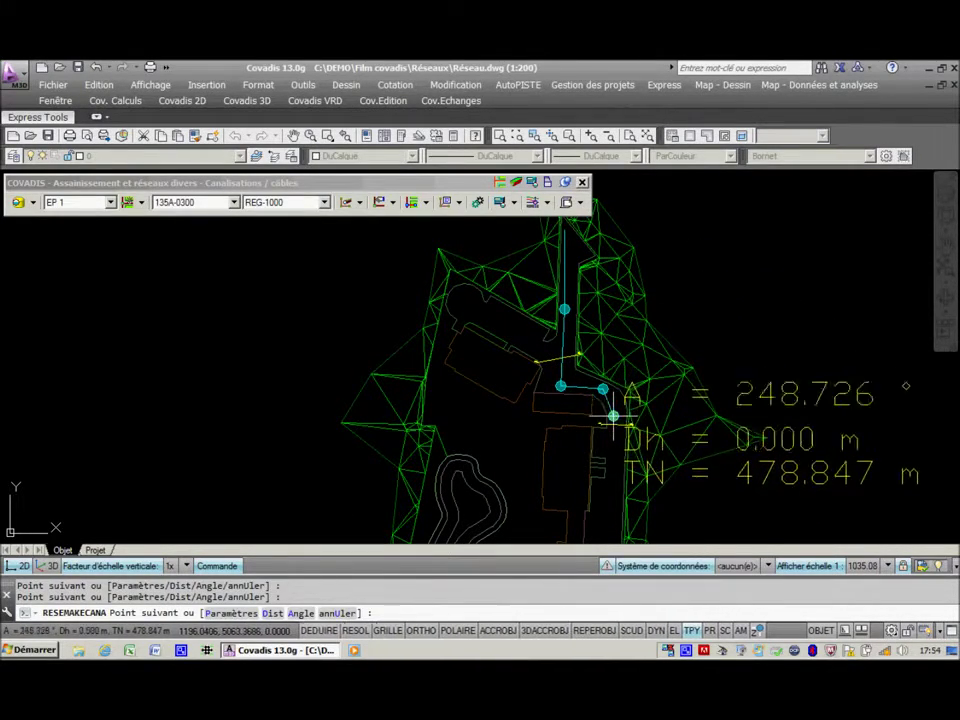
- Continue the EP 1 pipe south, west along the cross street and southwest to the end of the road, accepting the default section properties
{"action": "middle_click_drag", "start_coordinate": [608, 495], "coordinate": [605, 306]}
{"action": "left_click", "coordinate": [604, 367]}
{"action": "left_click", "coordinate": [603, 454]}
{"action": "left_click", "coordinate": [445, 449]}
{"action": "middle_click_drag", "start_coordinate": [399, 461], "coordinate": [495, 318]}
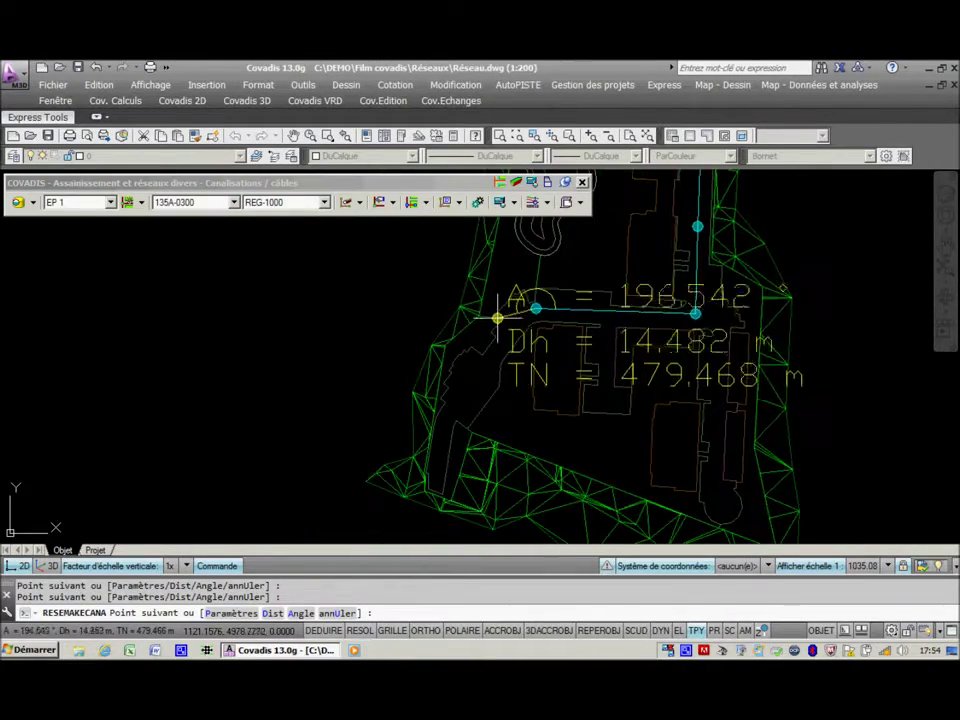
{"action": "left_click", "coordinate": [486, 357]}
{"action": "left_click", "coordinate": [447, 410]}
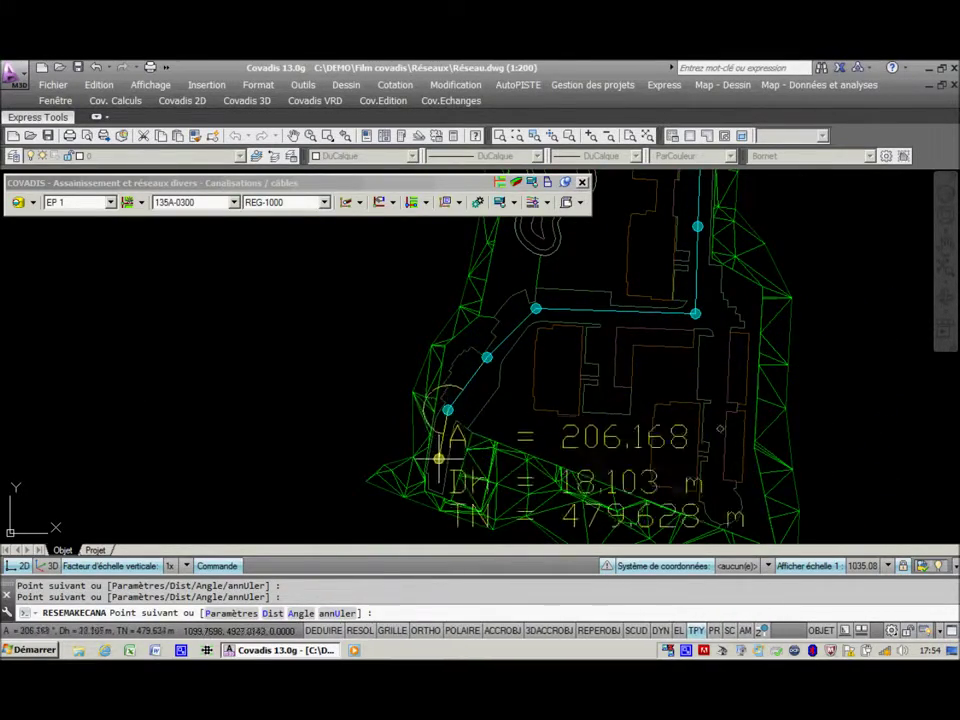
{"action": "left_click", "coordinate": [433, 478]}
{"action": "key", "text": "Return"}
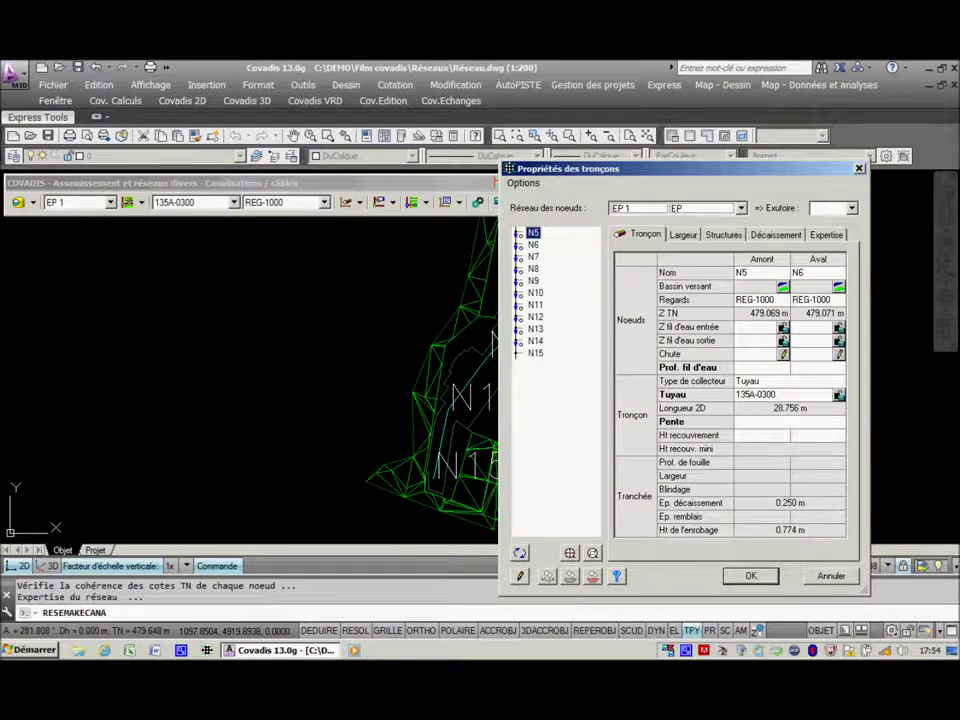
{"action": "left_click", "coordinate": [751, 576]}
- Set up the EP 1 pipe's longitudinal profile with GAZ 1's internal and external cable sections, network name, and internal lower and upper generatrices
{"action": "left_click", "coordinate": [548, 203]}
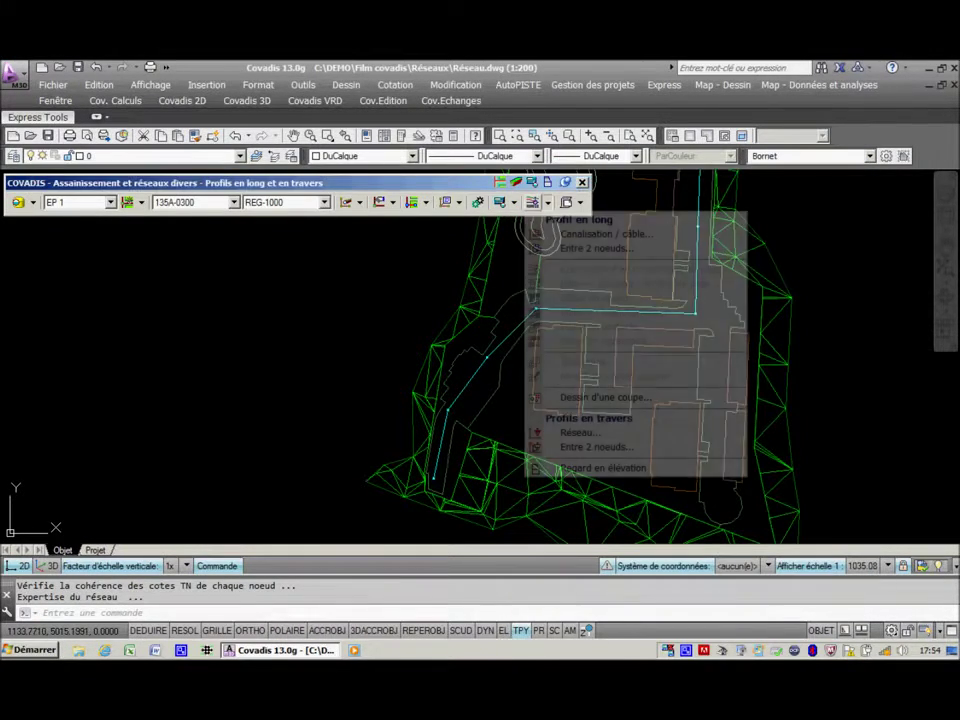
{"action": "left_click", "coordinate": [606, 233]}
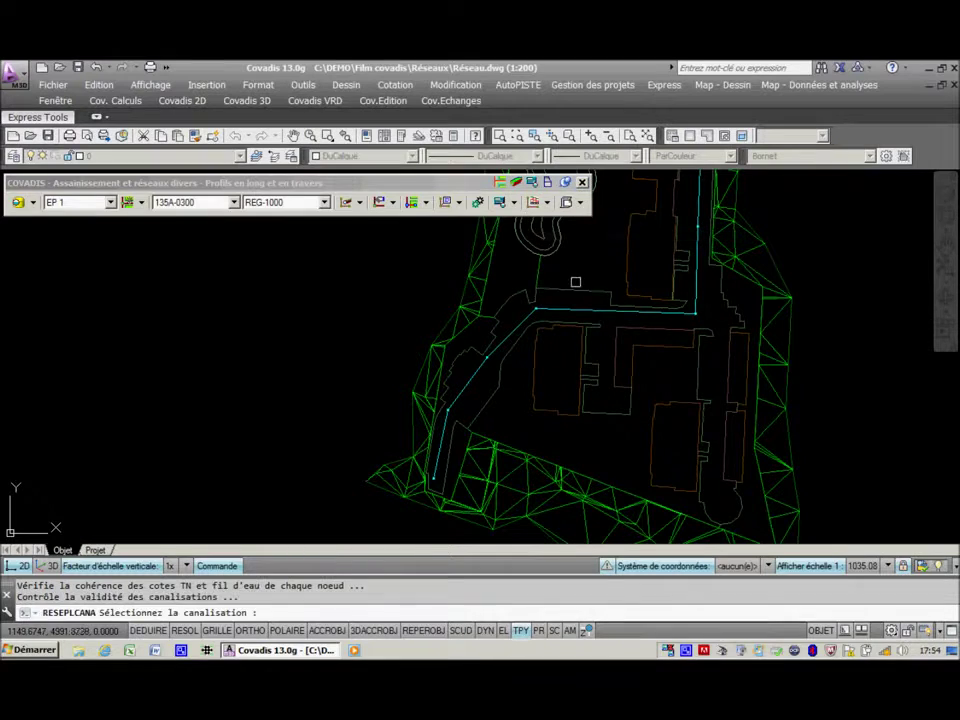
{"action": "left_click", "coordinate": [578, 310]}
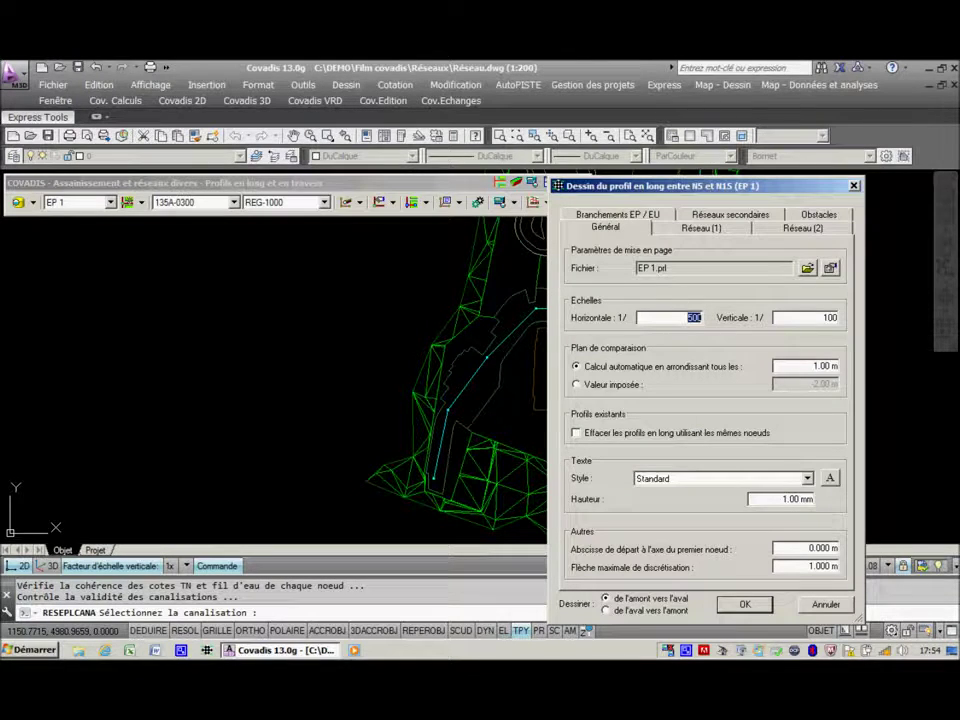
{"action": "left_click", "coordinate": [730, 214]}
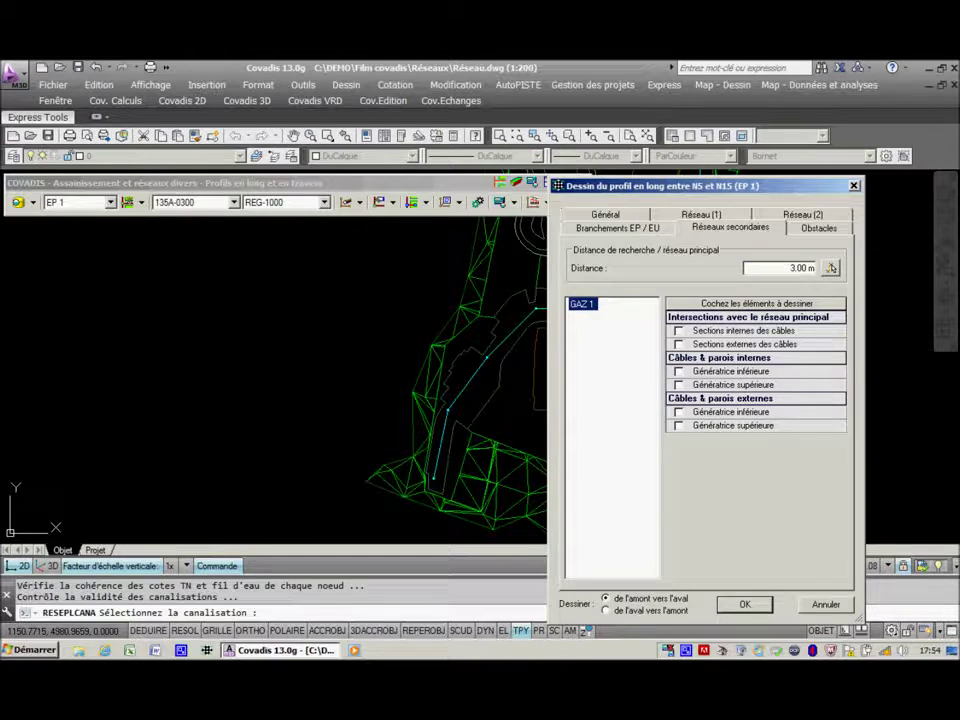
{"action": "left_click", "coordinate": [679, 331]}
{"action": "left_click", "coordinate": [679, 344]}
{"action": "left_click", "coordinate": [679, 358]}
{"action": "left_click", "coordinate": [679, 385]}
{"action": "left_click", "coordinate": [679, 412]}
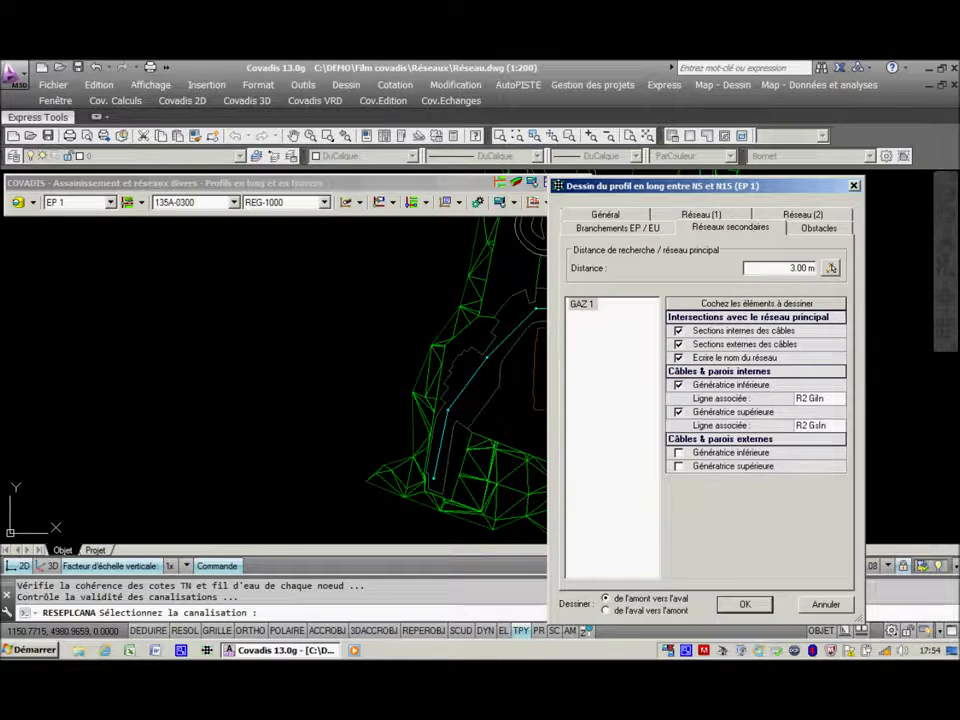
{"action": "left_click", "coordinate": [745, 604]}
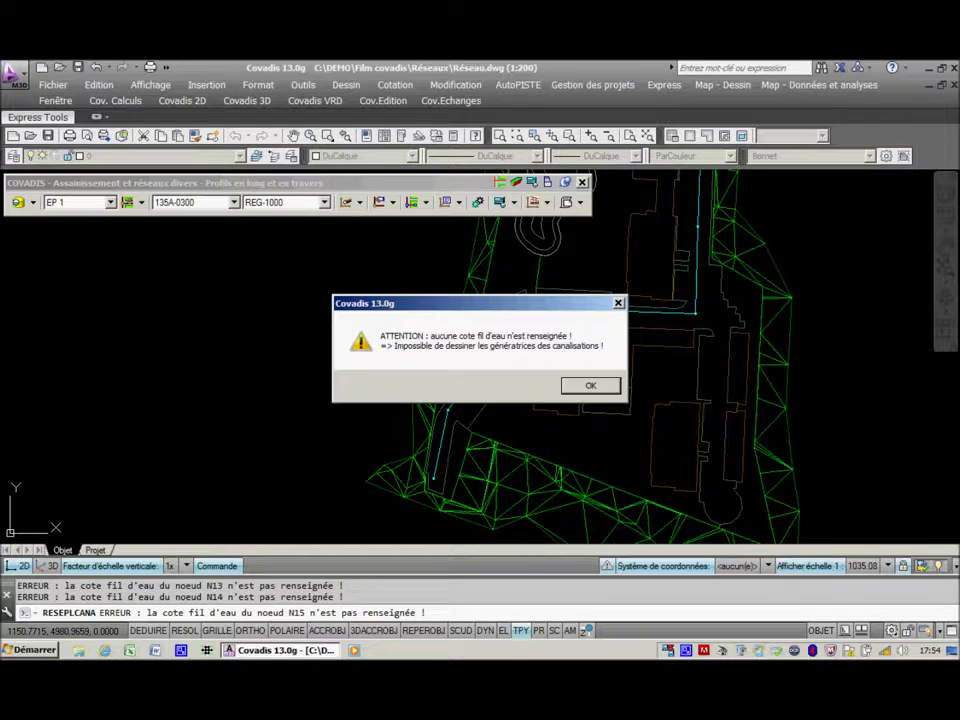
{"action": "key", "text": "Return"}
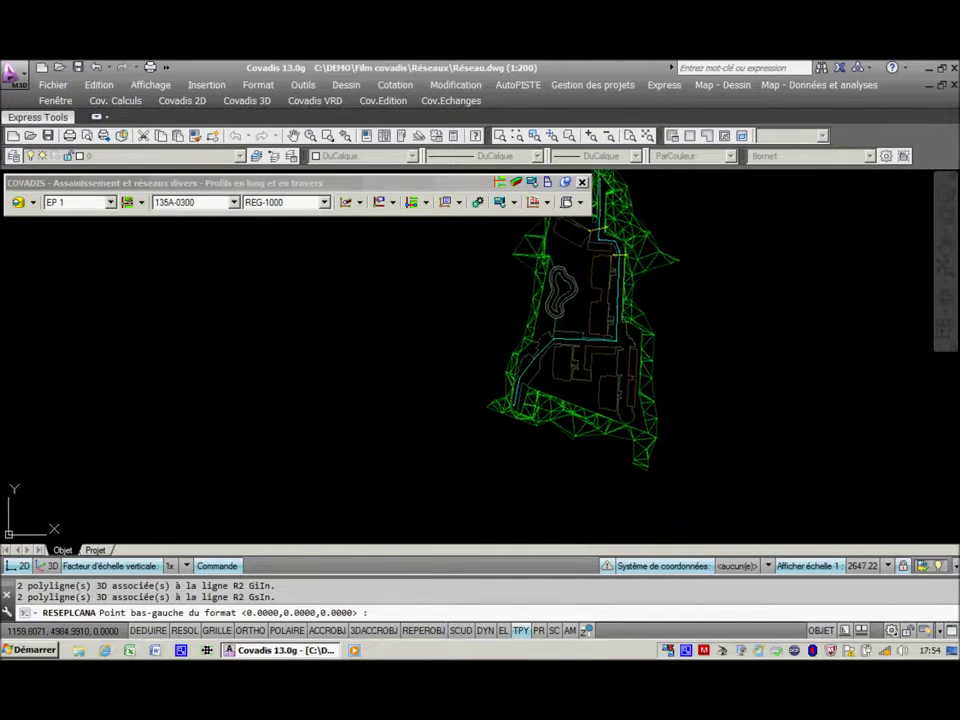
- Place the EP 1 longitudinal profile to the right of the site plan and view its gas crossings
{"action": "left_click", "coordinate": [452, 391]}
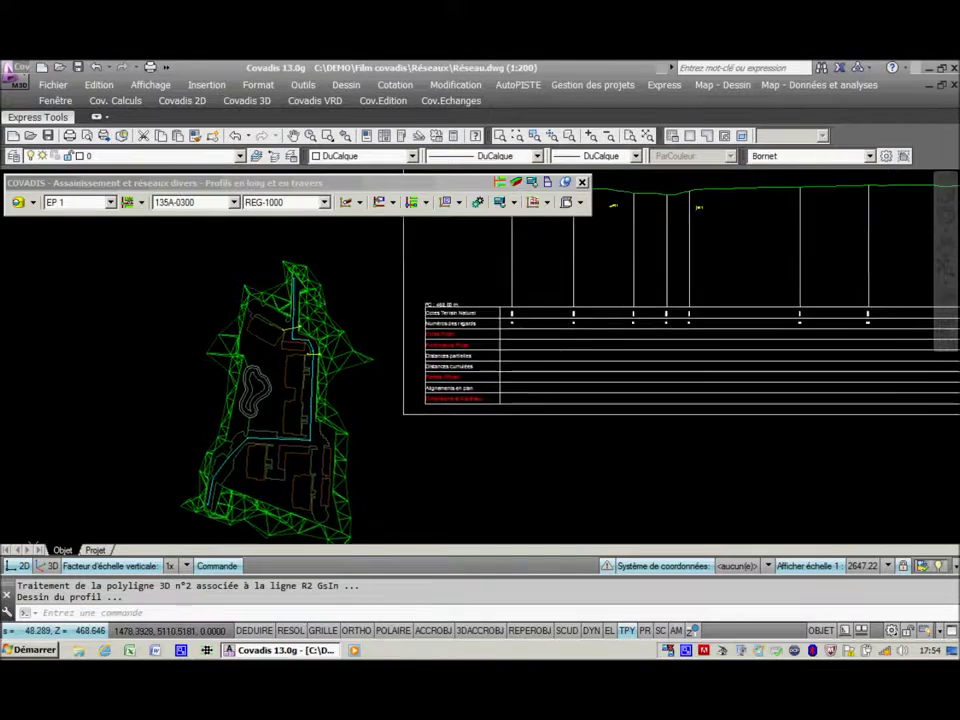
{"action": "scroll", "coordinate": [374, 306], "scroll_direction": "up", "scroll_amount": 4}
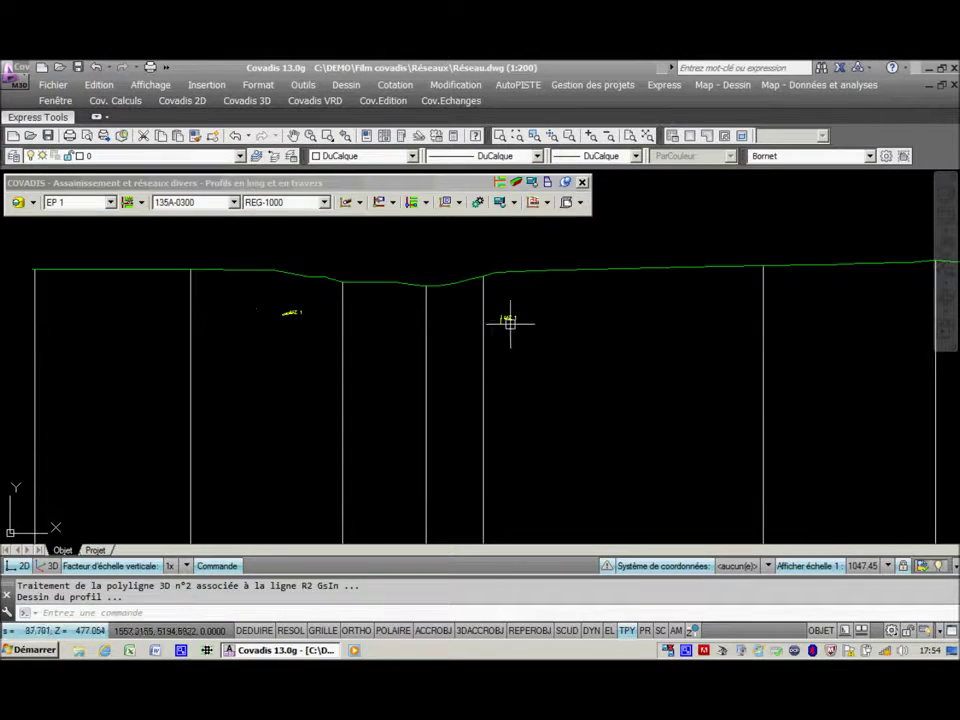
{"action": "scroll", "coordinate": [516, 327], "scroll_direction": "down", "scroll_amount": 4}
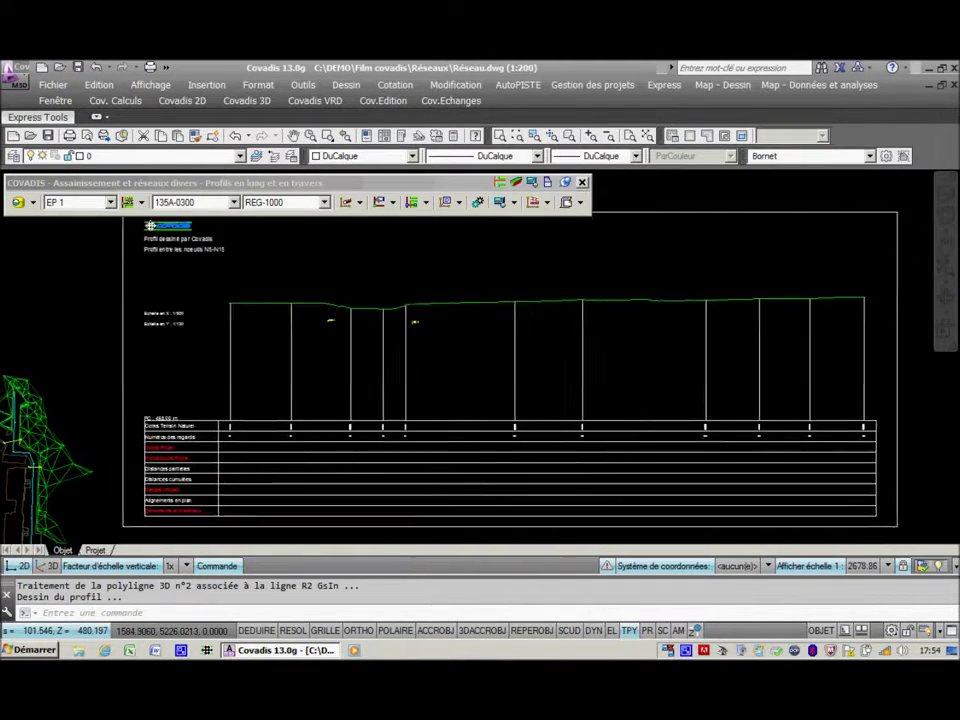
- Start creating the profile's invert line relative to the first node, N5, at a depth of 2 m
{"action": "left_click", "coordinate": [535, 202]}
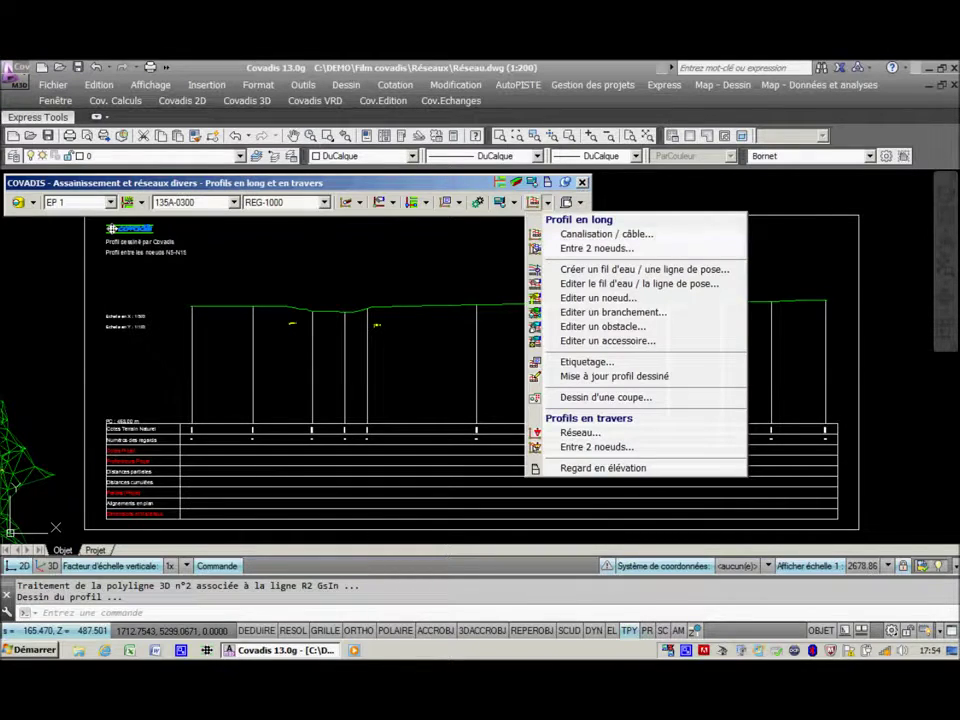
{"action": "left_click", "coordinate": [625, 269]}
{"action": "right_click", "coordinate": [223, 341]}
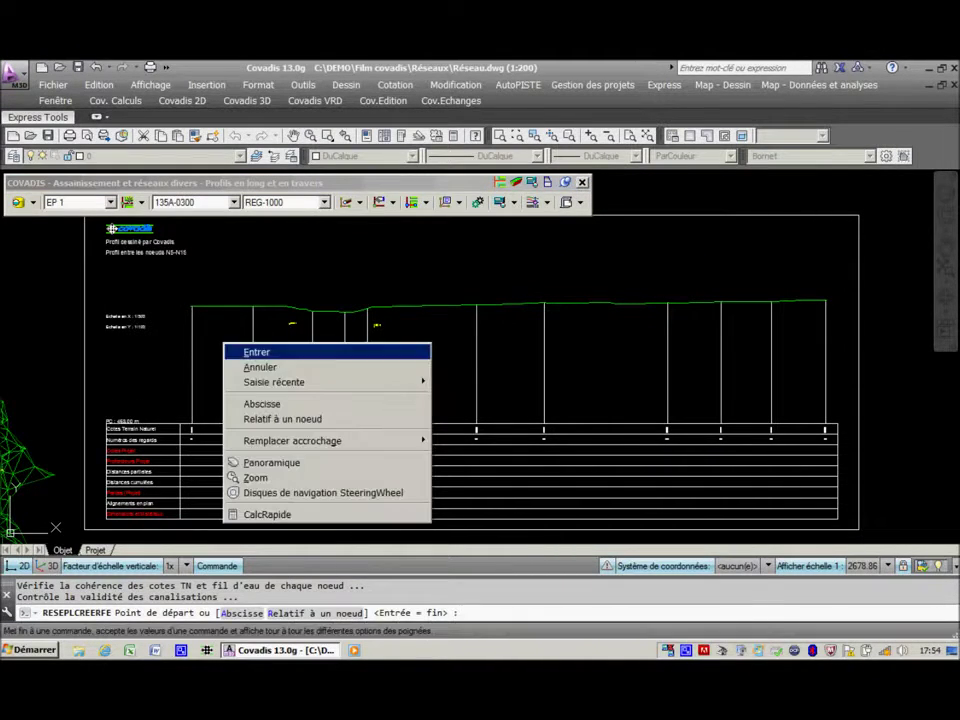
{"action": "left_click", "coordinate": [280, 418]}
{"action": "key", "text": "Return"}
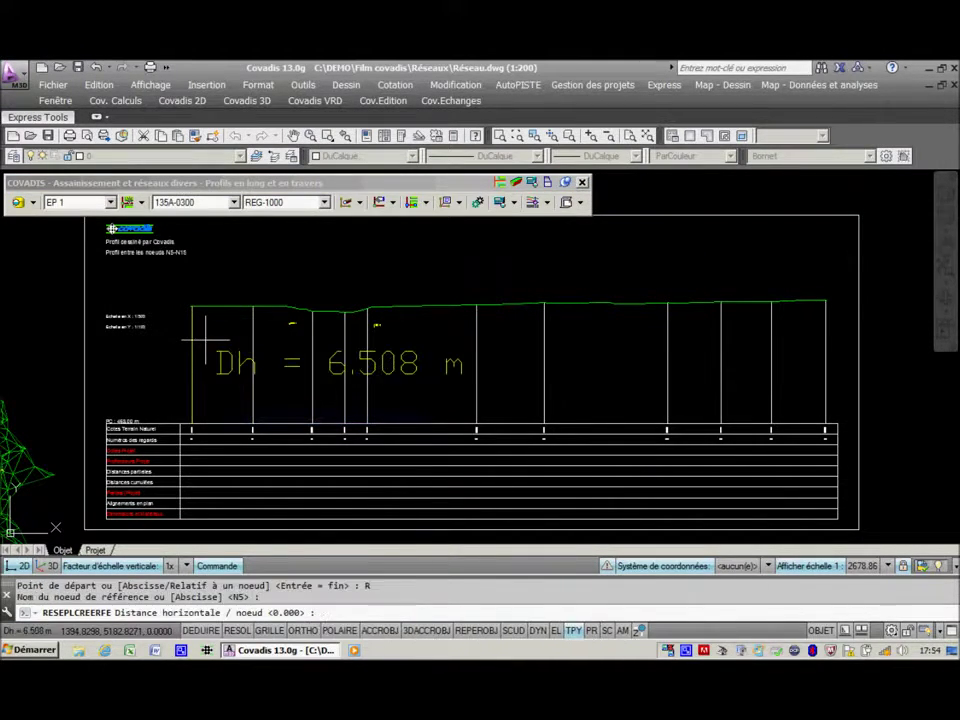
{"action": "left_click", "coordinate": [203, 336]}
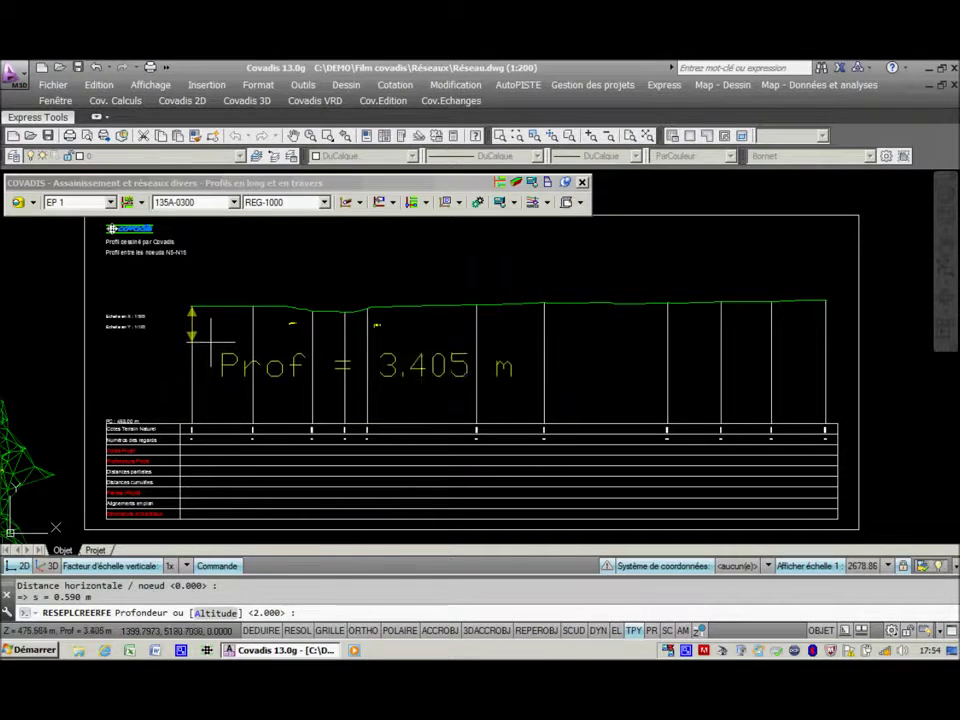
{"action": "key", "text": "Return"}
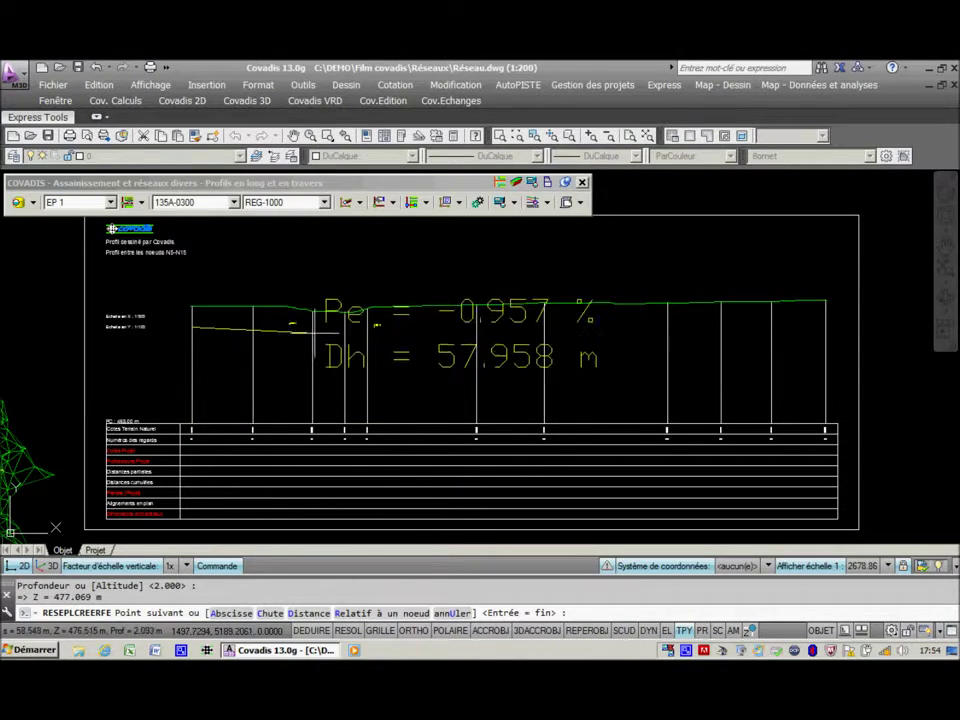
- Extend the invert line to node N7, past the first gas crossing, with a slope of -0.6 %
{"action": "right_click", "coordinate": [317, 332]}
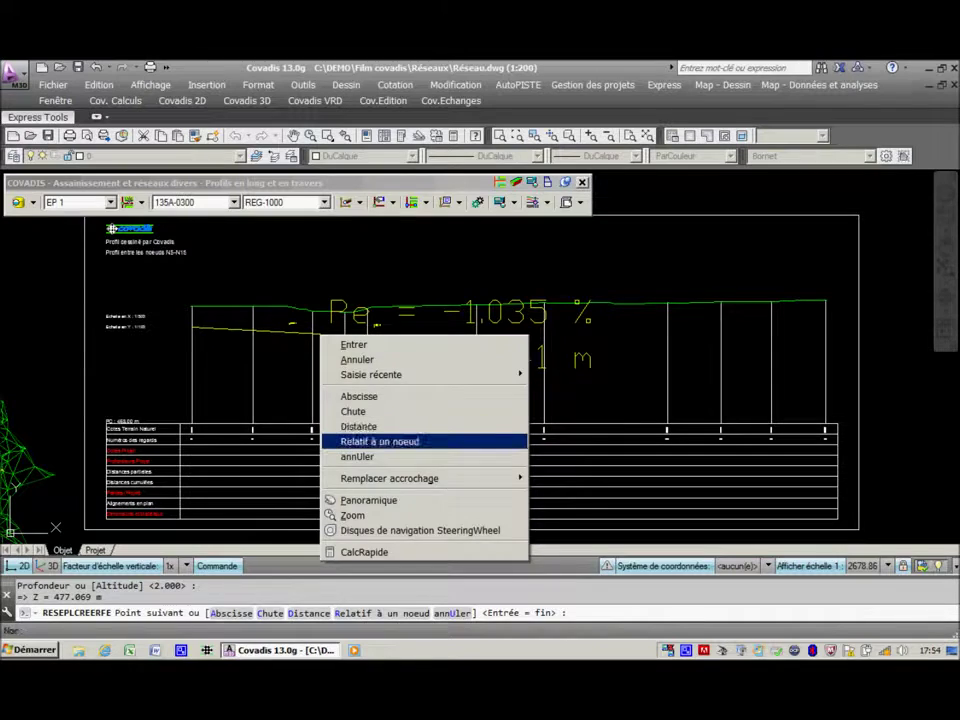
{"action": "left_click", "coordinate": [375, 439]}
{"action": "left_click", "coordinate": [315, 333]}
{"action": "key", "text": "Return"}
{"action": "right_click", "coordinate": [313, 330]}
{"action": "left_click", "coordinate": [355, 422]}
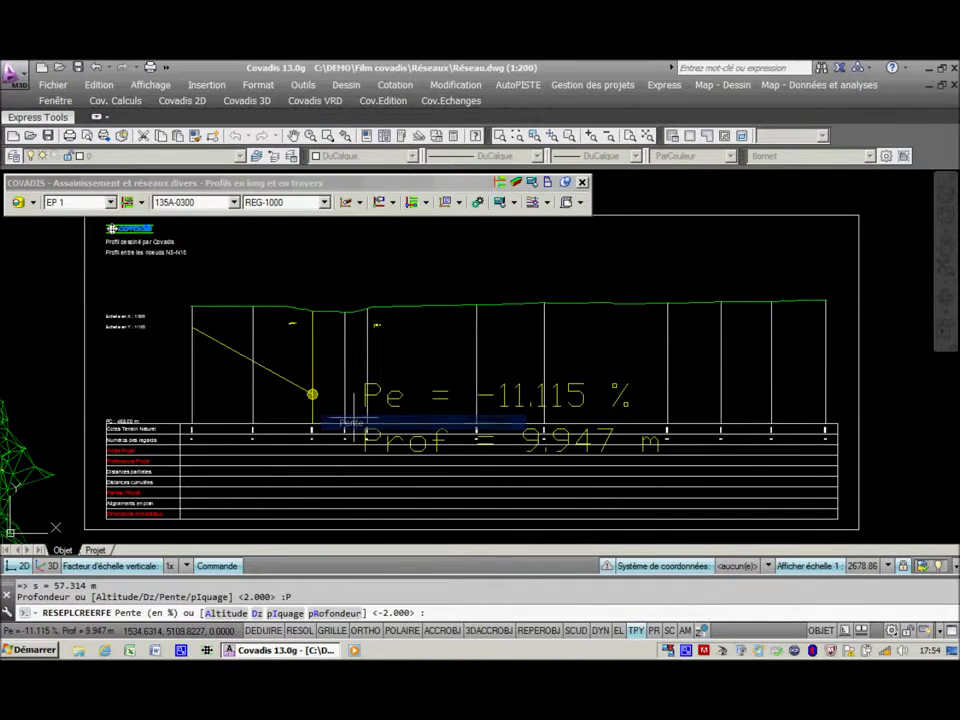
{"action": "type", "text": "-1"}
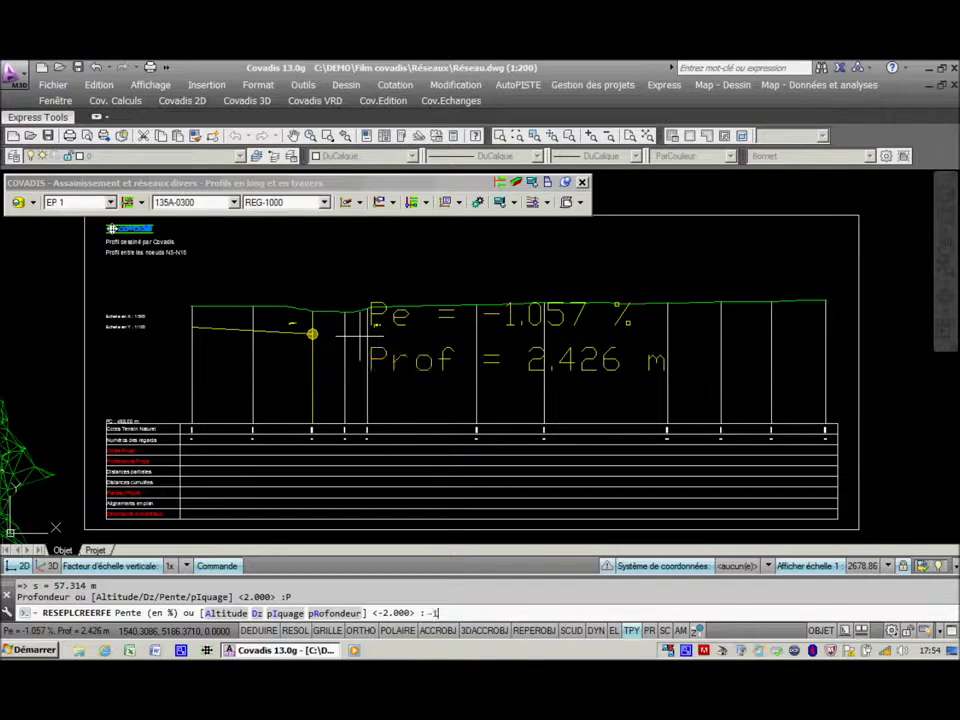
{"action": "type", "text": ".6"}
{"action": "key", "text": "Return"}
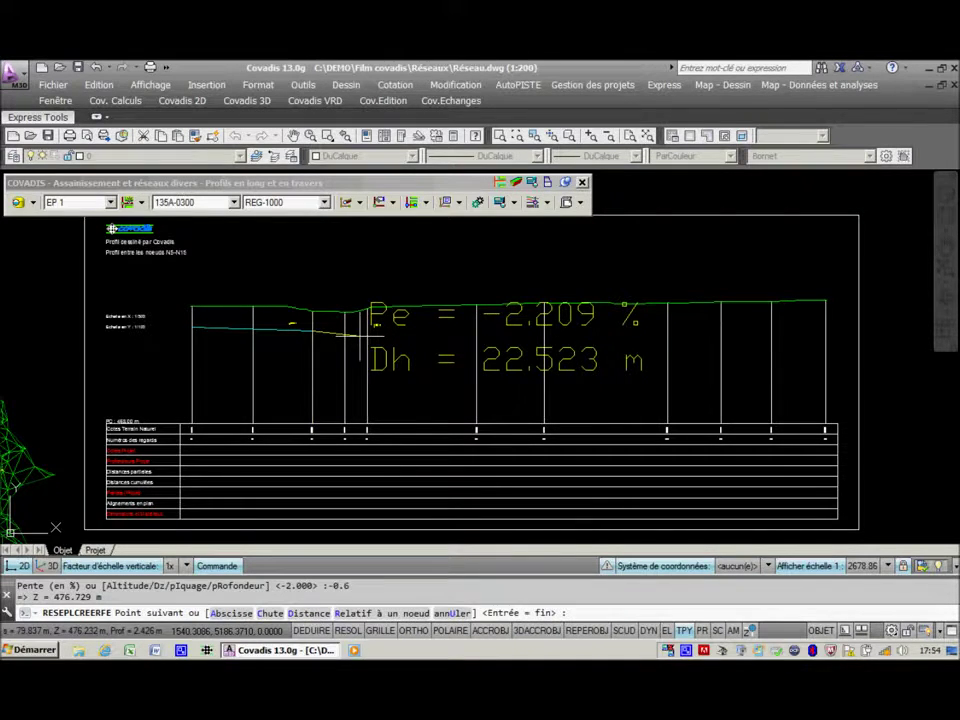
- Continue the invert line to node N10, beyond the second gas crossing, at a depth of about 3.27 m
{"action": "right_click", "coordinate": [402, 334]}
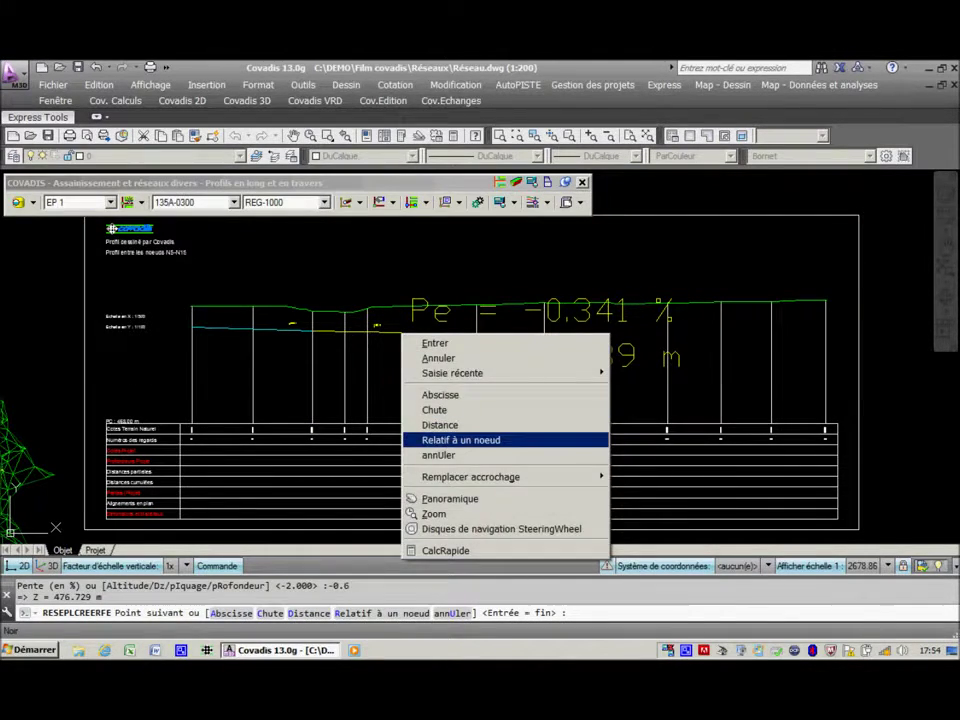
{"action": "left_click", "coordinate": [460, 440]}
{"action": "left_click", "coordinate": [490, 340]}
{"action": "key", "text": "Return"}
{"action": "right_click", "coordinate": [476, 337]}
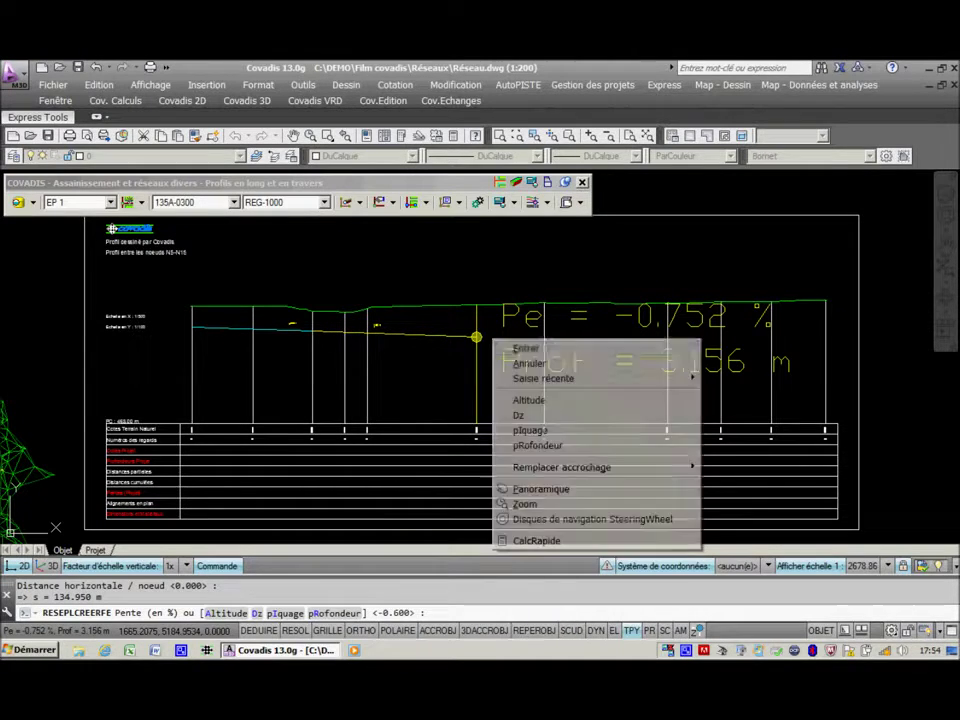
{"action": "left_click", "coordinate": [540, 443]}
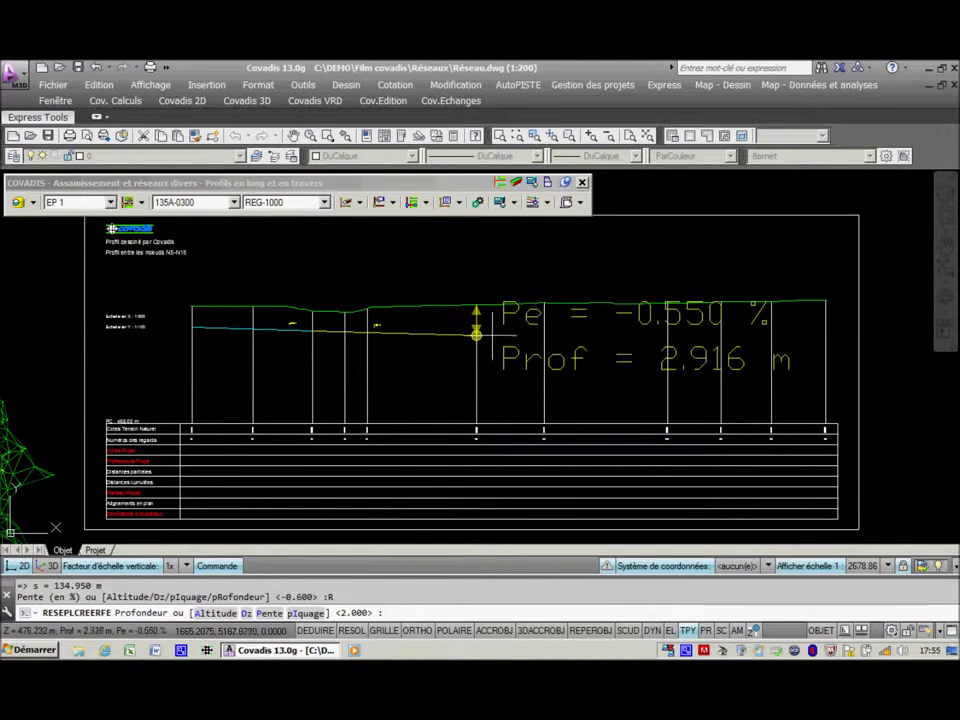
{"action": "left_click", "coordinate": [476, 343]}
- Add a vertical drop of about 1.35 m to the invert line at node N10
{"action": "right_click", "coordinate": [494, 341]}
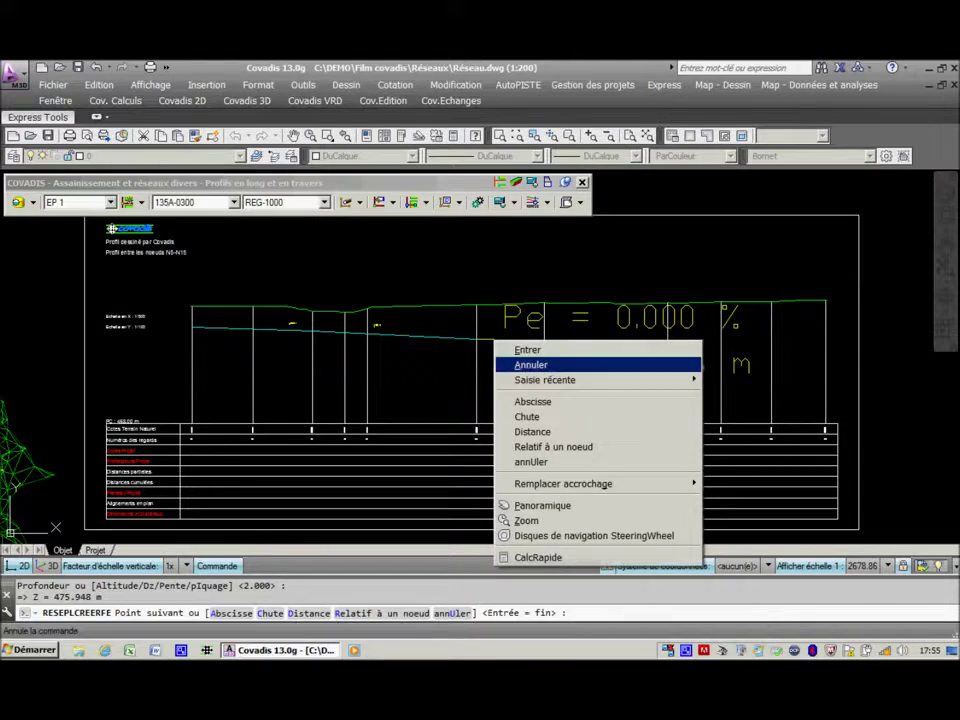
{"action": "left_click", "coordinate": [527, 416]}
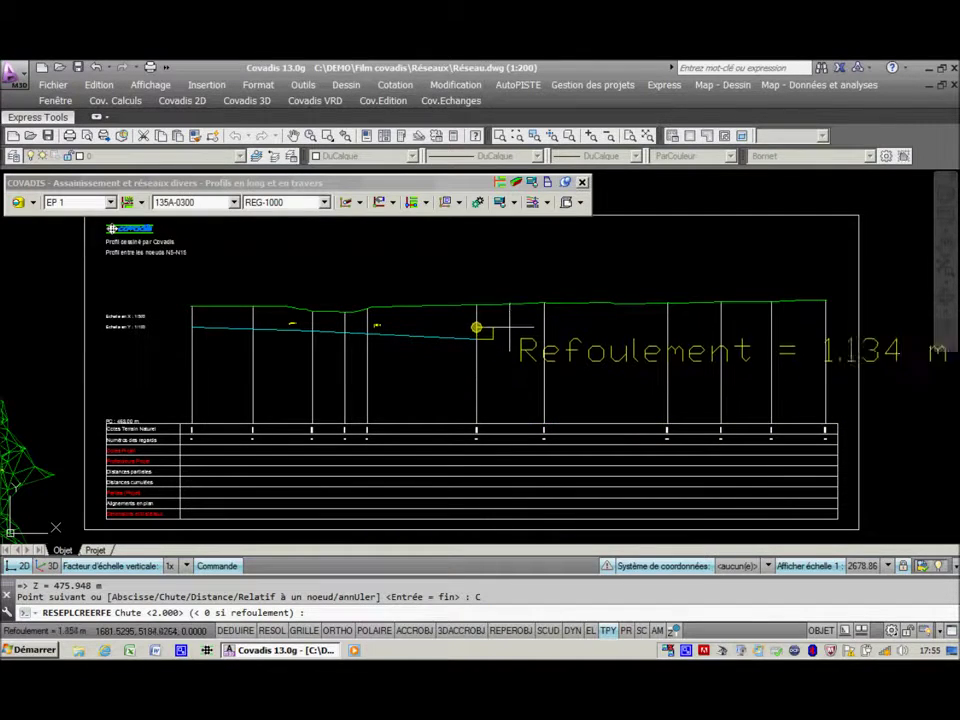
{"action": "left_click", "coordinate": [506, 350]}
- Run the invert line to the last node, N15, at a depth of about 5.4 m and finish it
{"action": "right_click", "coordinate": [508, 353]}
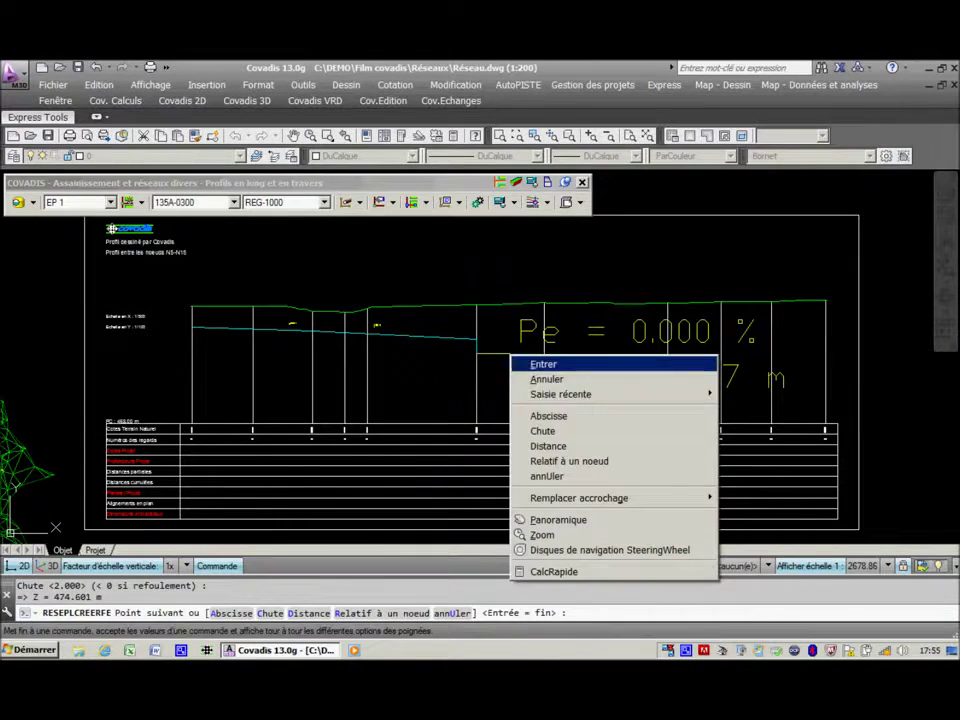
{"action": "left_click", "coordinate": [546, 461]}
{"action": "left_click", "coordinate": [818, 355]}
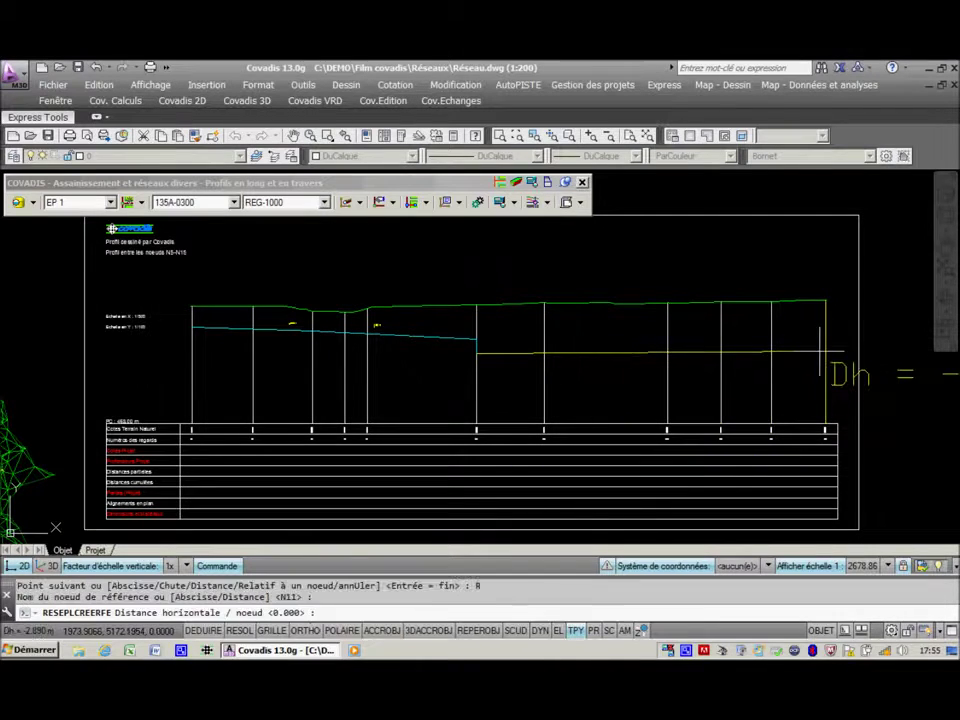
{"action": "key", "text": "Return"}
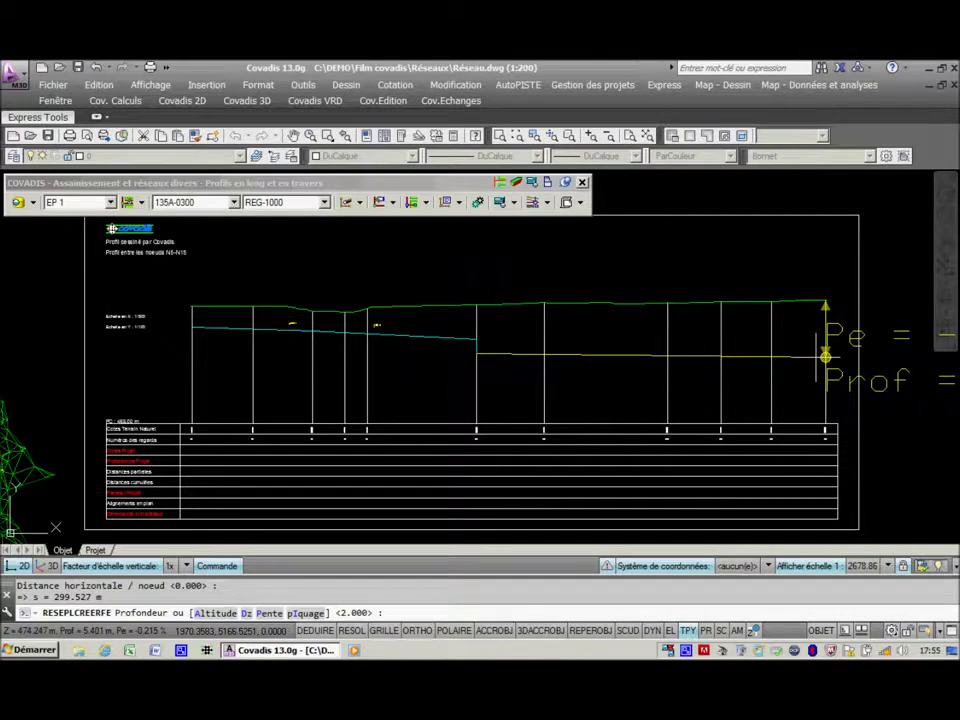
{"action": "key", "text": "Return"}
- Edit the invert line and graphically lower node N9 to a depth of about 2.78 m
{"action": "middle_click_drag", "start_coordinate": [351, 334], "coordinate": [636, 368]}
{"action": "scroll", "coordinate": [592, 340], "scroll_direction": "up", "scroll_amount": 4}
{"action": "scroll", "coordinate": [592, 340], "scroll_direction": "up", "scroll_amount": 2}
{"action": "left_click", "coordinate": [533, 202]}
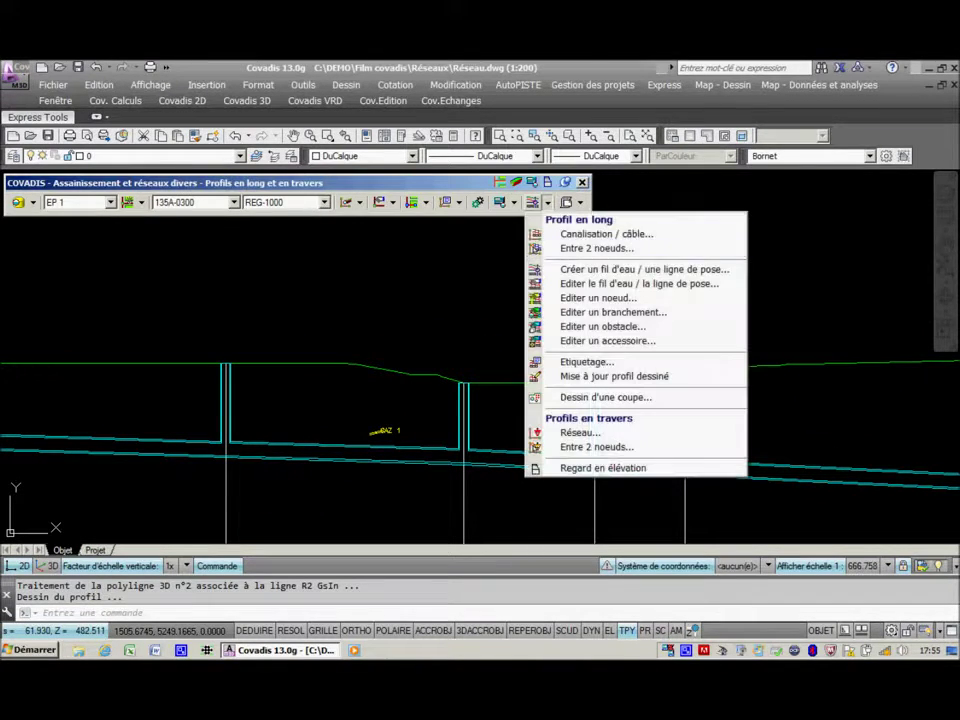
{"action": "left_click", "coordinate": [620, 283]}
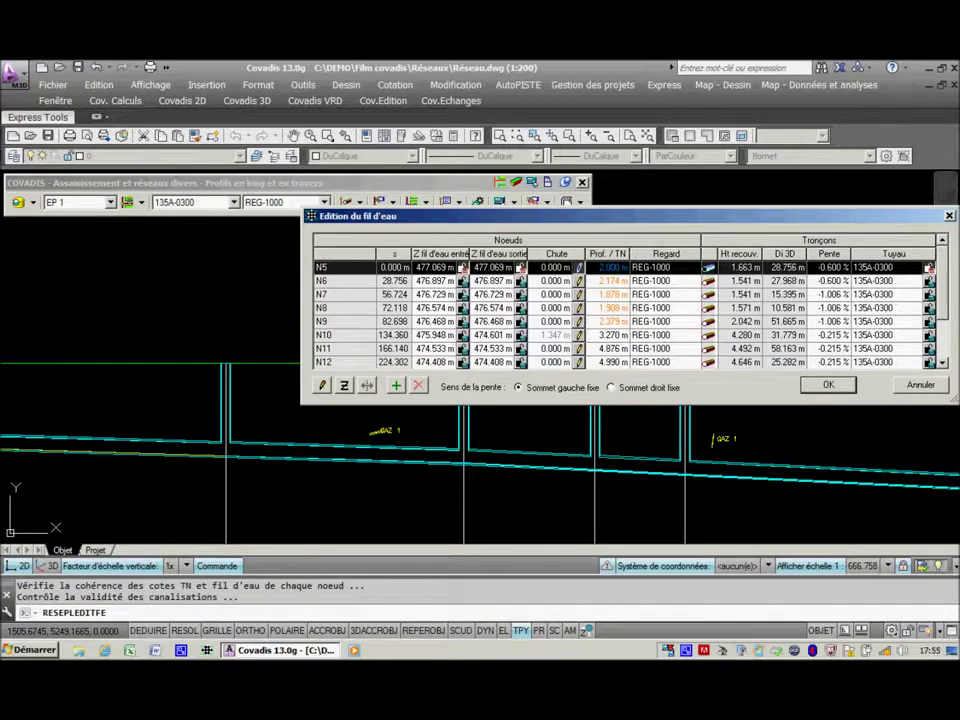
{"action": "key", "text": "shift+Down"}
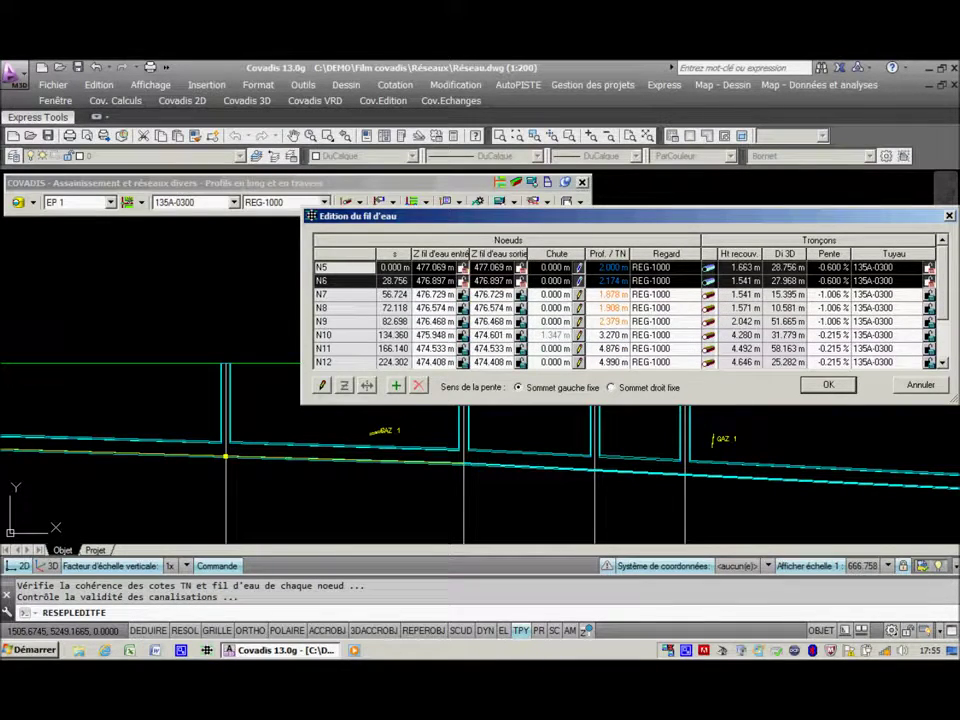
{"action": "left_click", "coordinate": [322, 321]}
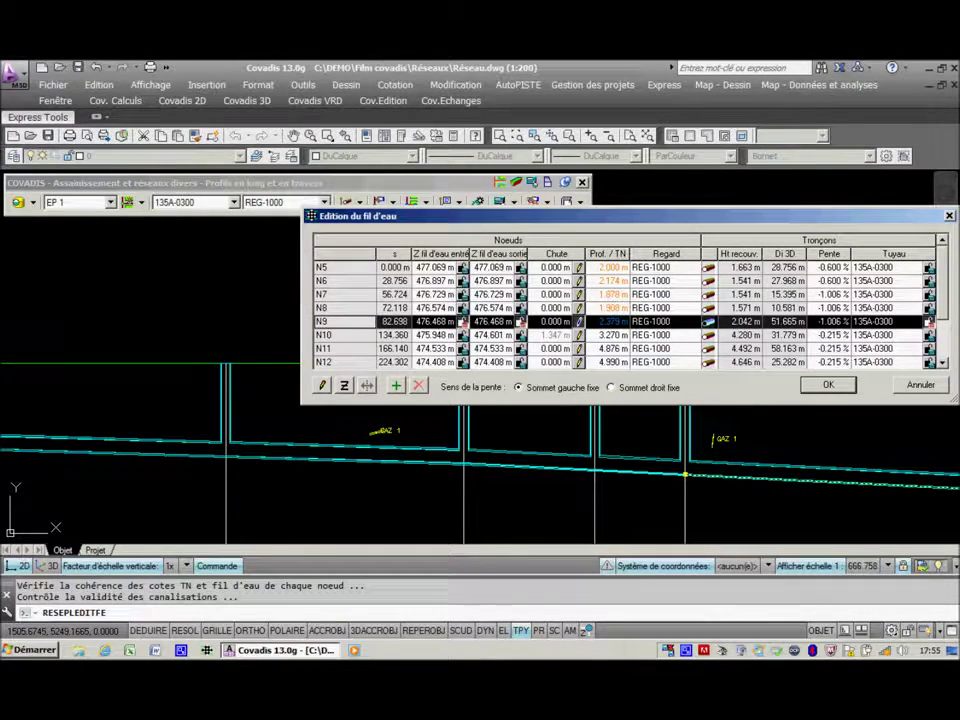
{"action": "left_click", "coordinate": [322, 385]}
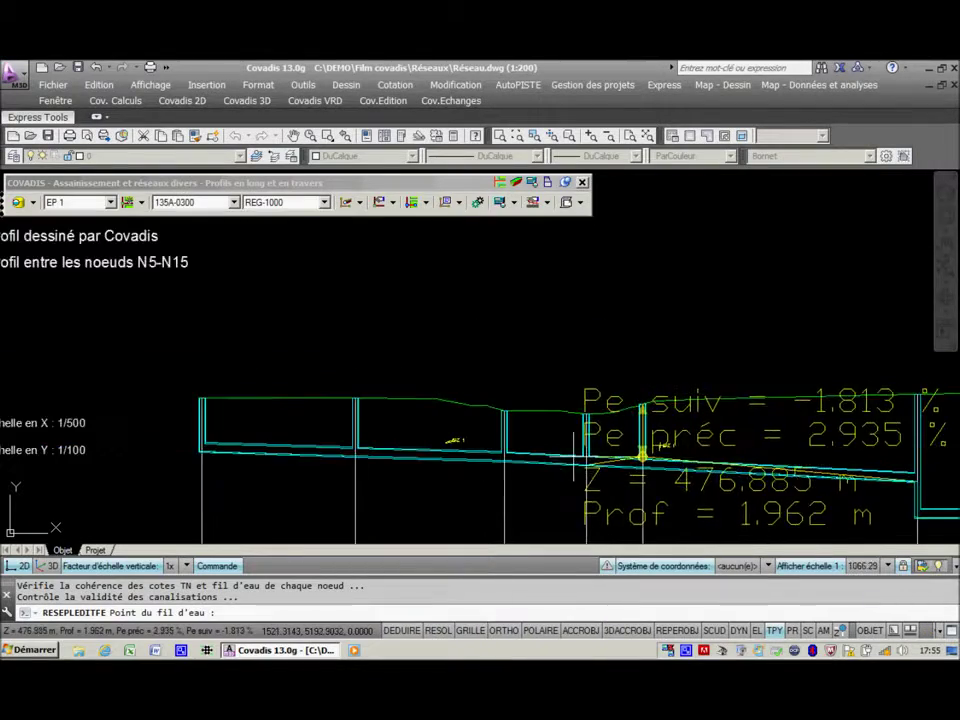
{"action": "left_click", "coordinate": [507, 424]}
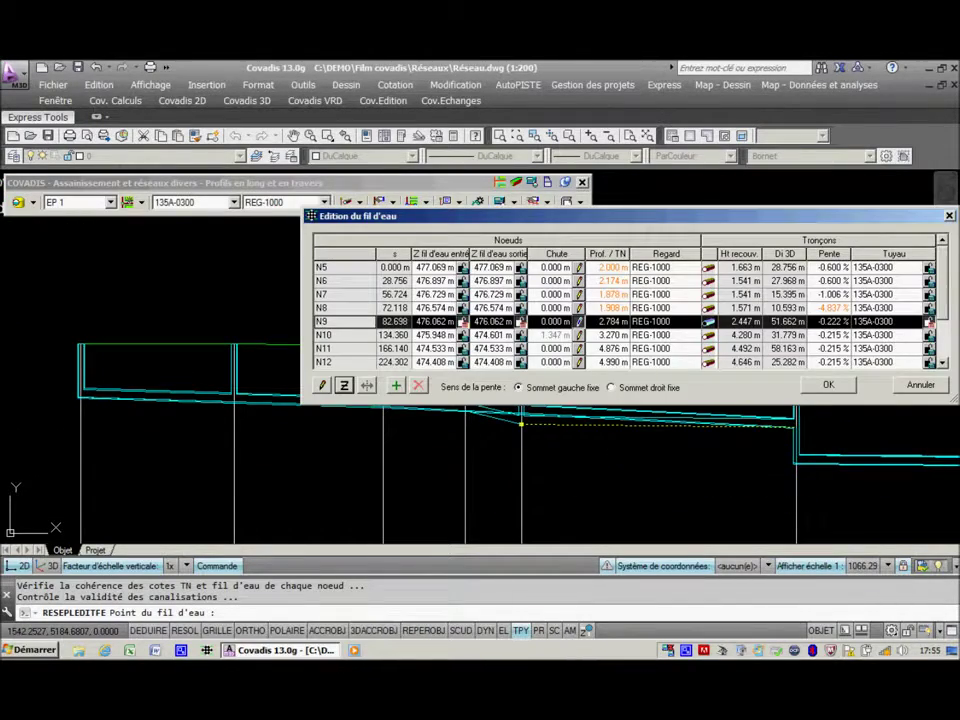
- Set the slope of the section after node N9 to -2 % and apply the invert line changes
{"action": "double_click", "coordinate": [833, 321]}
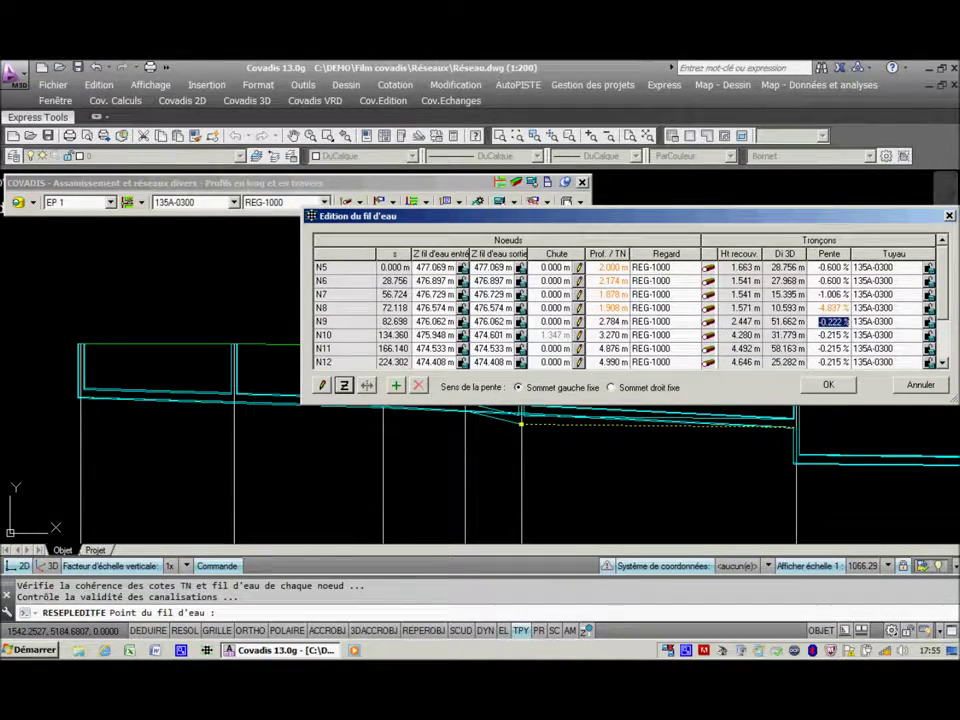
{"action": "type", "text": "-2"}
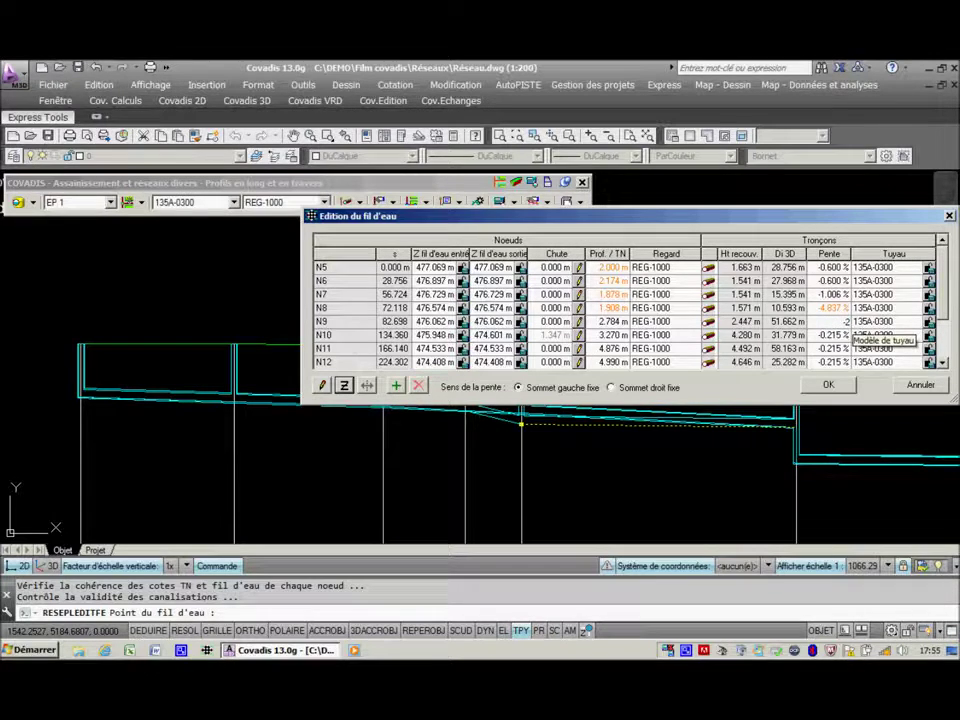
{"action": "key", "text": "Return"}
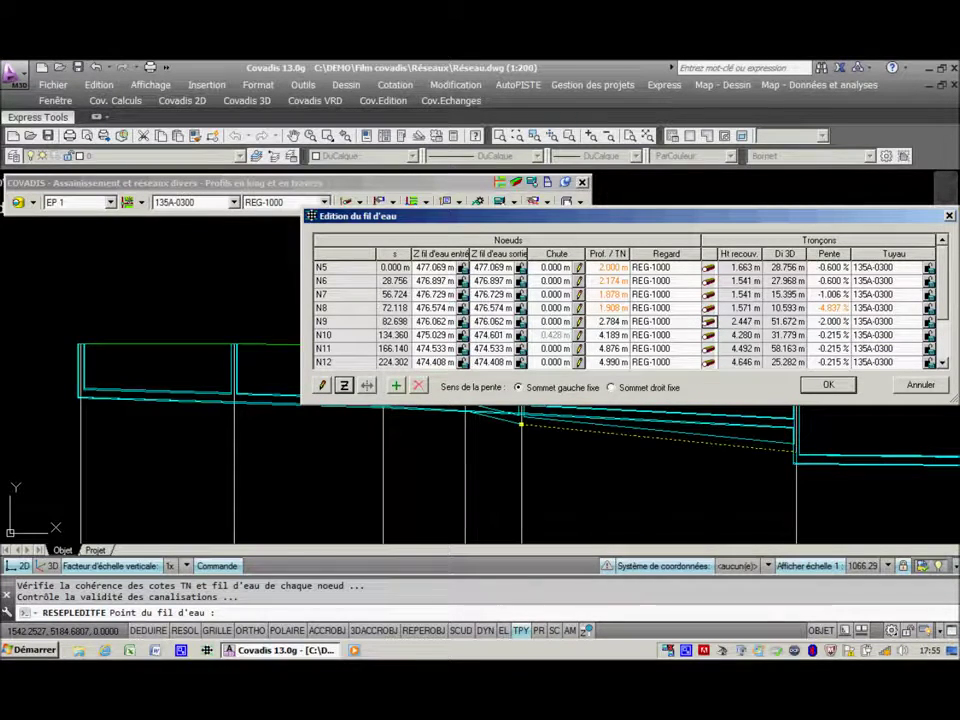
{"action": "left_click", "coordinate": [828, 385]}
- Offset the stormwater pipe run between end nodes N15 and N5 by 1 m to its east side, with an altitude offset of -0.5
{"action": "scroll", "coordinate": [651, 356], "scroll_direction": "down", "scroll_amount": 2}
{"action": "mouse_move", "coordinate": [352, 444]}
{"action": "middle_mouse_down"}
{"action": "mouse_move", "coordinate": [533, 345]}
{"action": "mouse_move", "coordinate": [559, 300]}
{"action": "middle_mouse_up"}
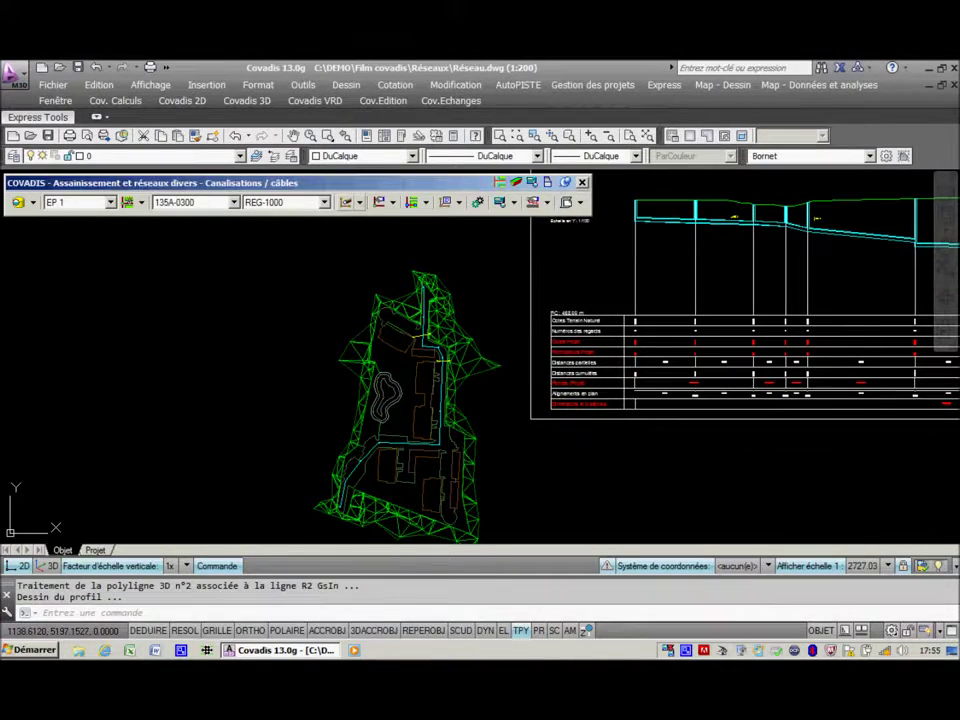
{"action": "left_click", "coordinate": [346, 202]}
{"action": "left_click", "coordinate": [405, 247]}
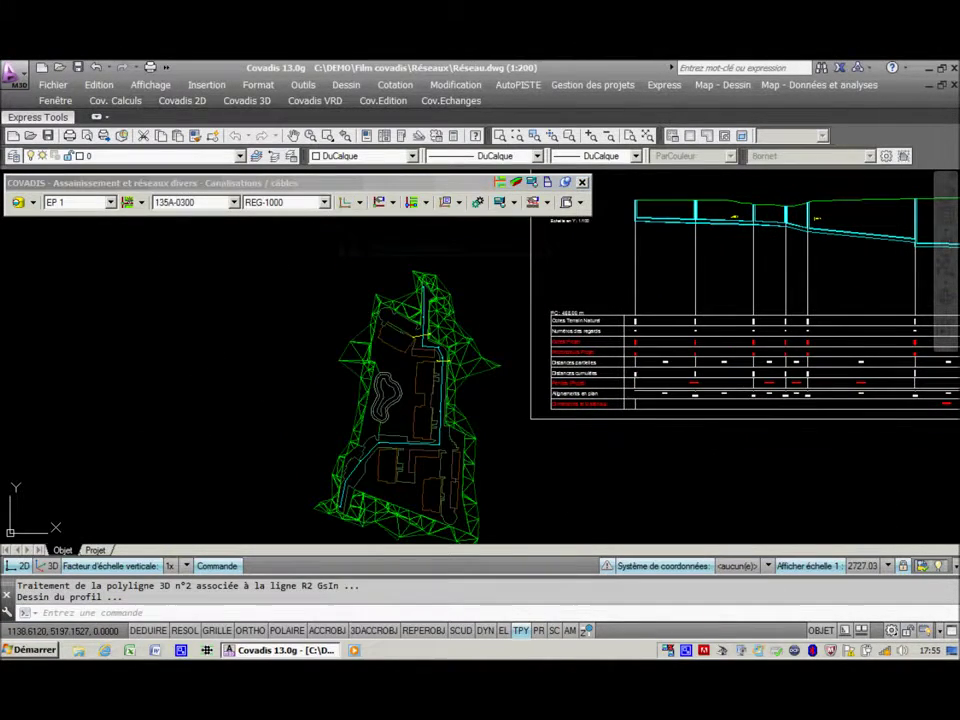
{"action": "left_click", "coordinate": [340, 507]}
{"action": "left_click", "coordinate": [424, 288]}
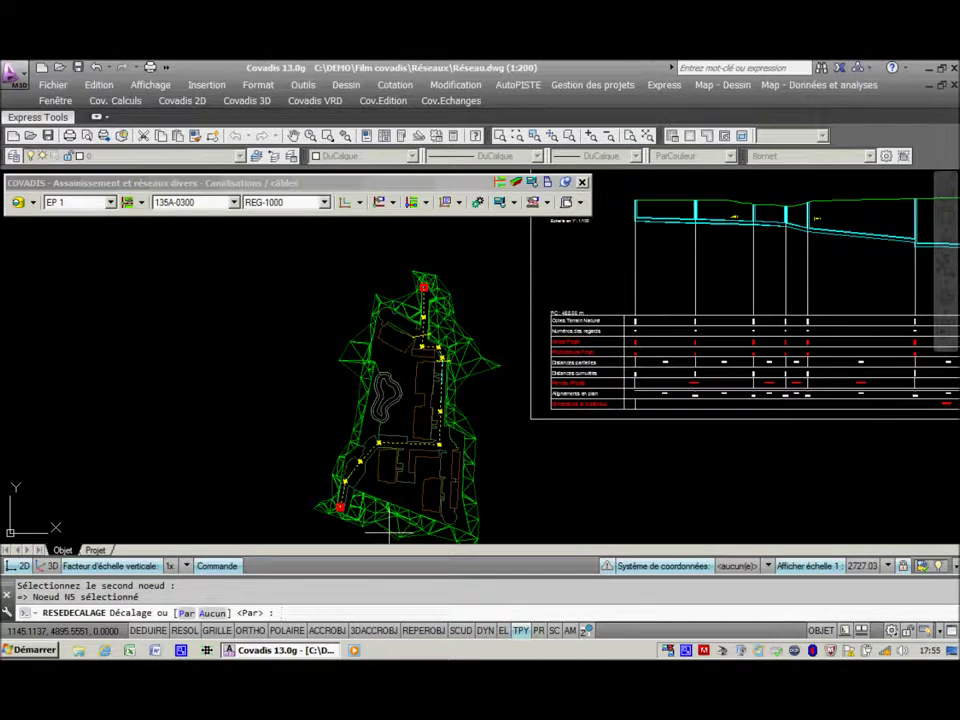
{"action": "type", "text": "1"}
{"action": "key", "text": "Return"}
{"action": "scroll", "coordinate": [425, 297], "scroll_direction": "up", "scroll_amount": 5}
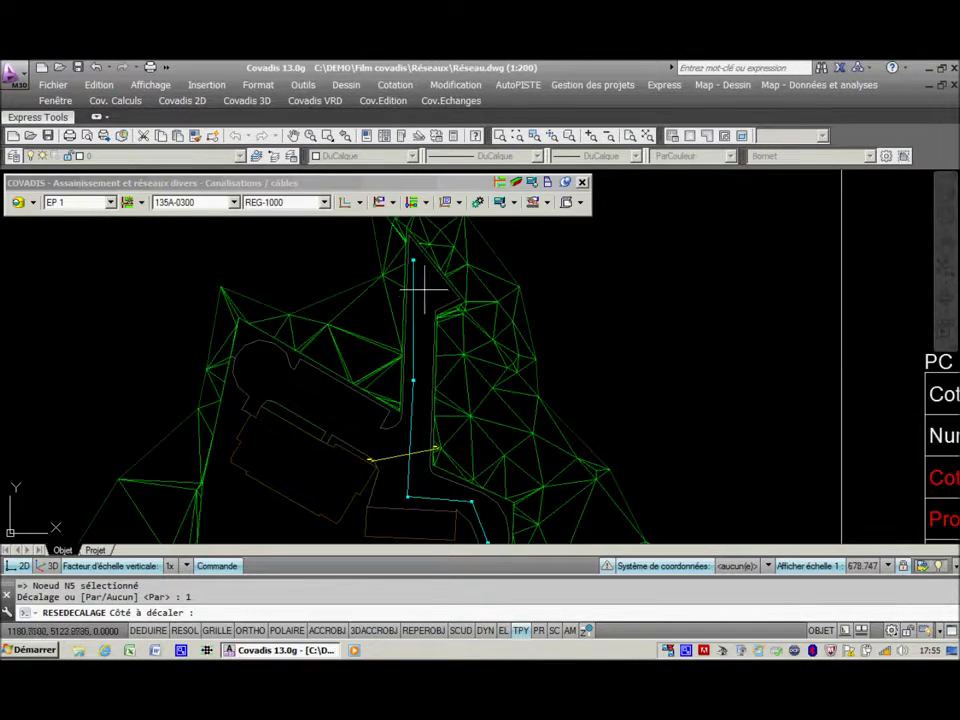
{"action": "left_click", "coordinate": [422, 297]}
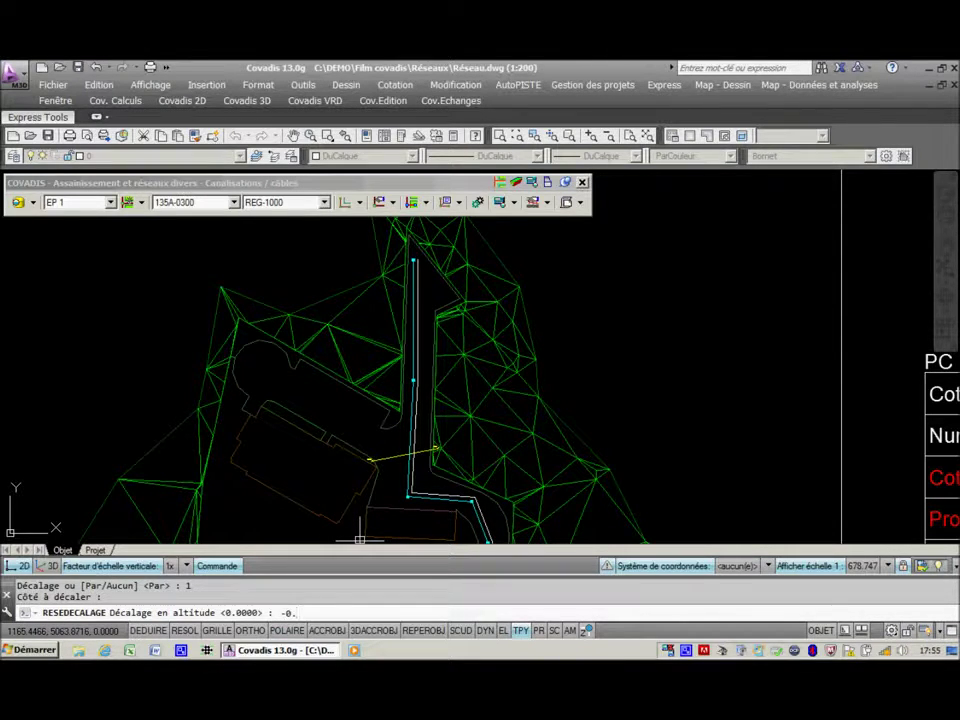
{"action": "key", "text": "Return"}
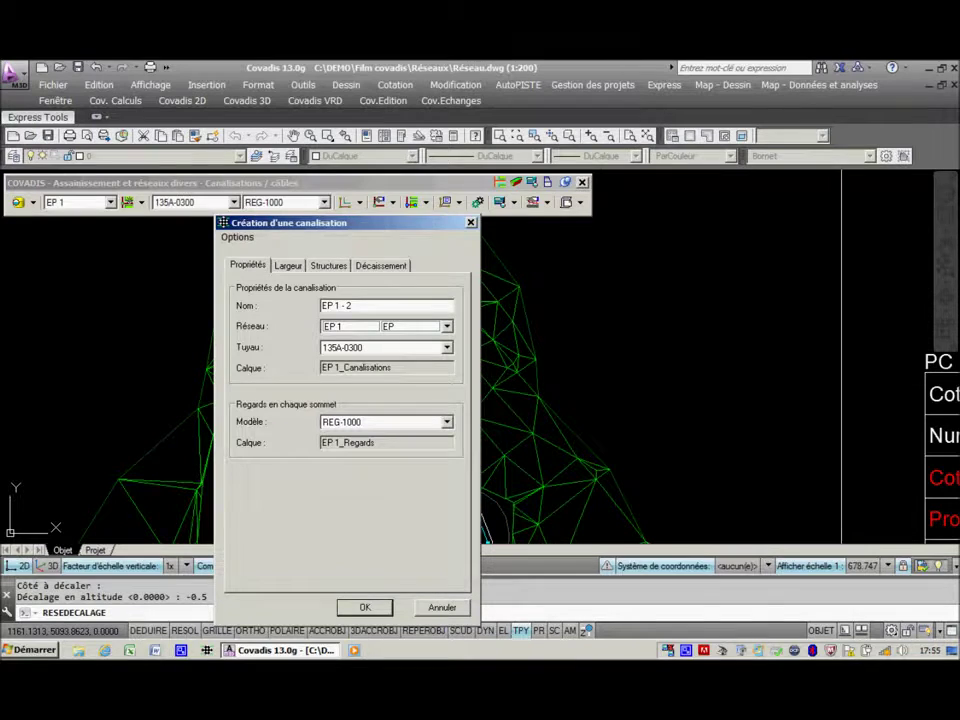
- Assign the offset pipe to the EU 1 network and accept its section properties
{"action": "left_click", "coordinate": [447, 327]}
{"action": "left_click", "coordinate": [388, 413]}
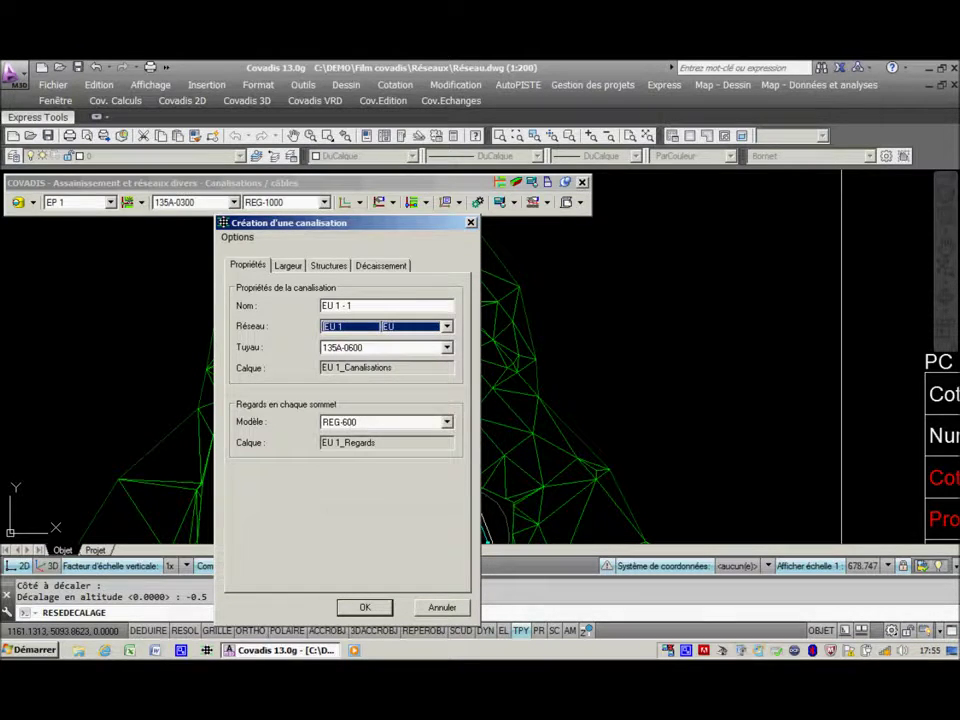
{"action": "key", "text": "Return"}
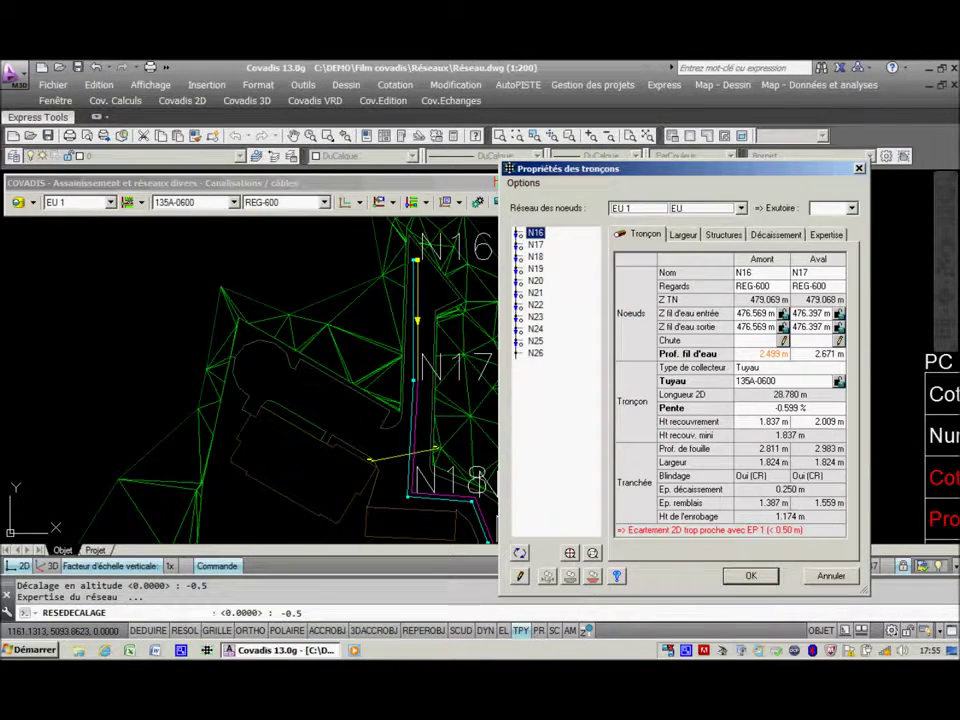
{"action": "key", "text": "Return"}
- Make EP 1 the current network and set its trench parameters to respect minimum widths (Respecter des largeurs minimales)
{"action": "left_click", "coordinate": [109, 202]}
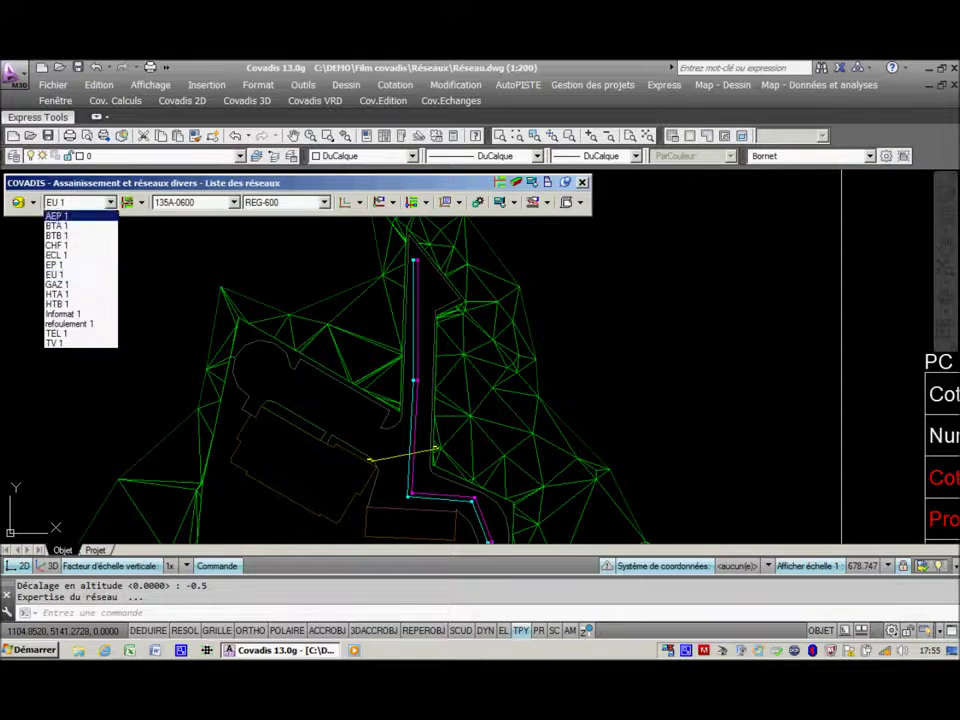
{"action": "left_click", "coordinate": [55, 265]}
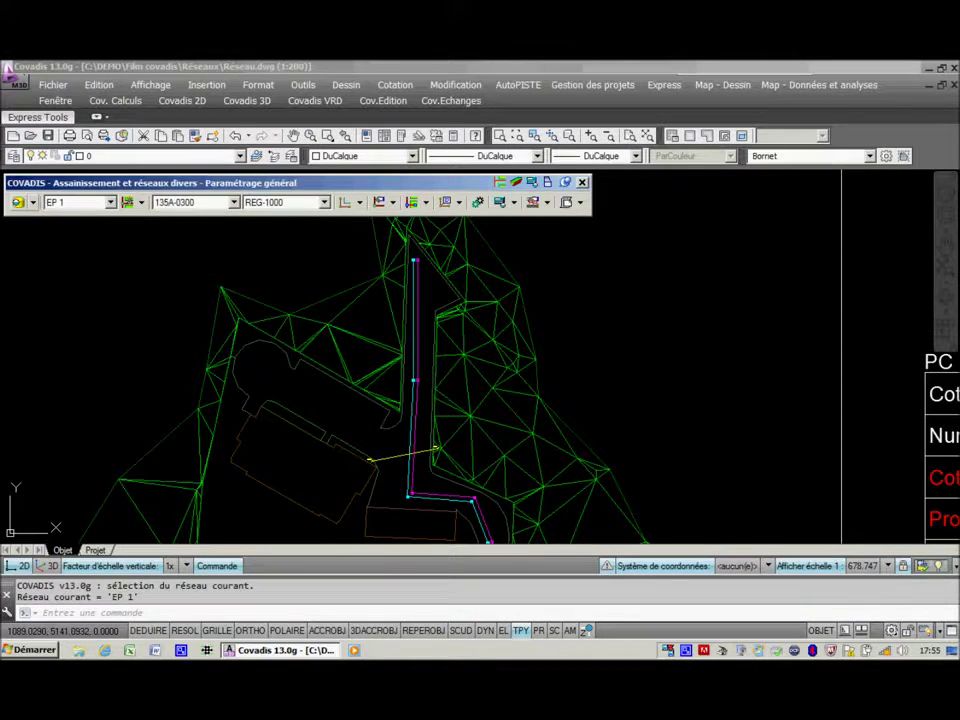
{"action": "left_click", "coordinate": [33, 202]}
{"action": "left_click", "coordinate": [78, 219]}
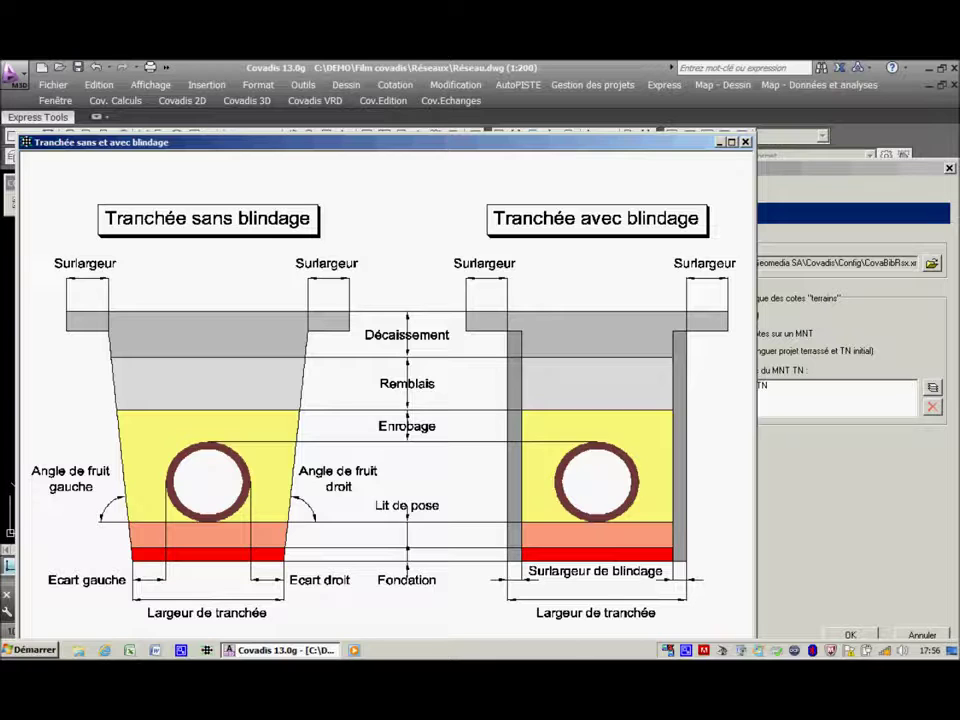
{"action": "left_click", "coordinate": [850, 168]}
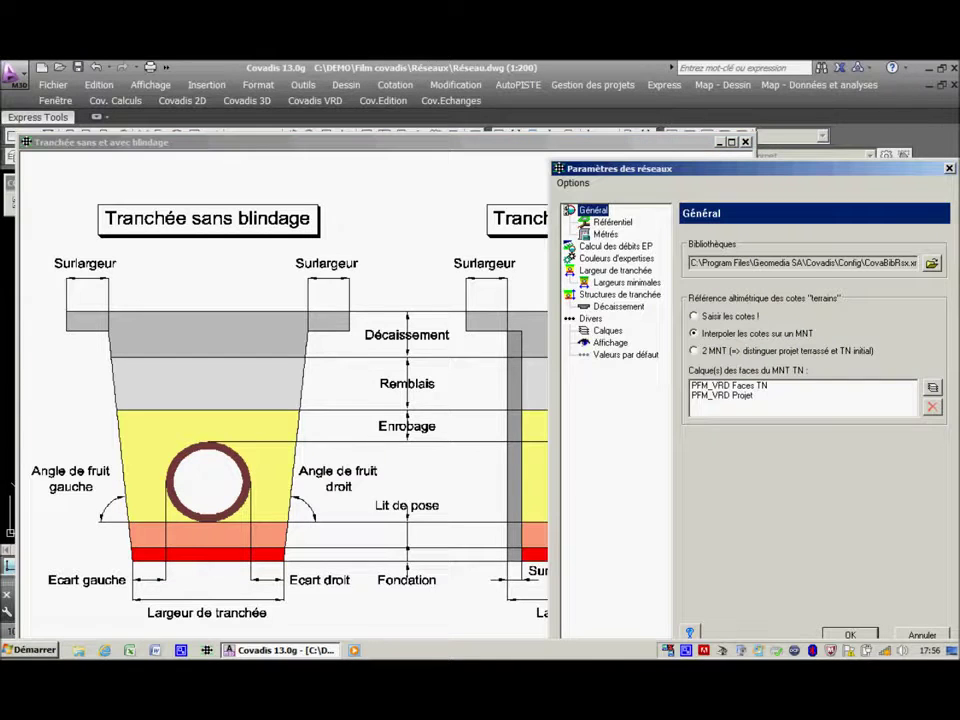
{"action": "left_click", "coordinate": [615, 271]}
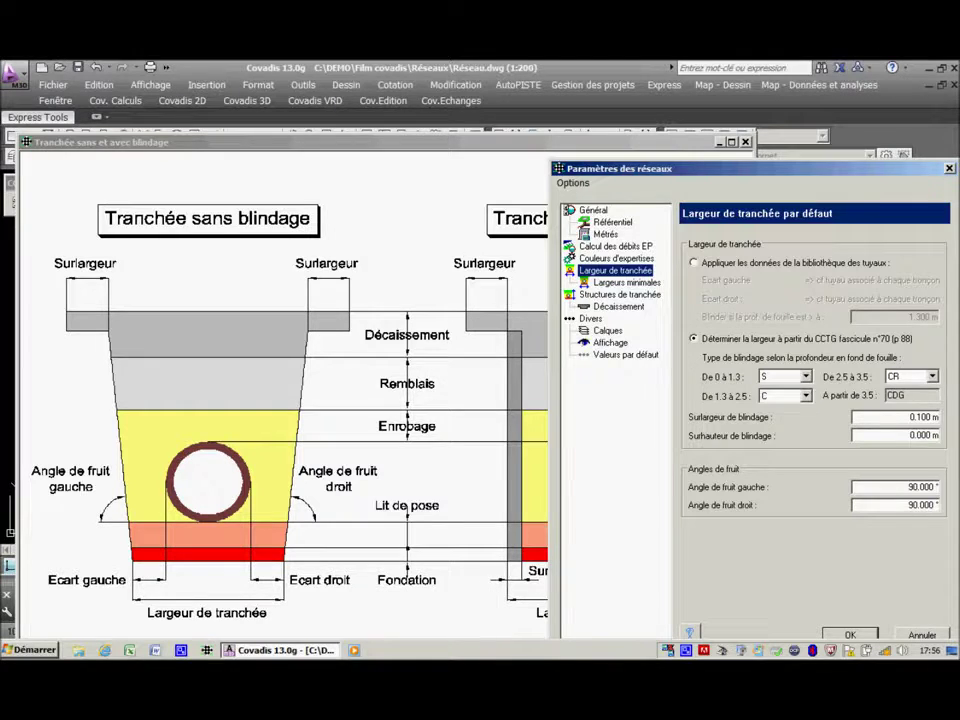
{"action": "left_click", "coordinate": [627, 283]}
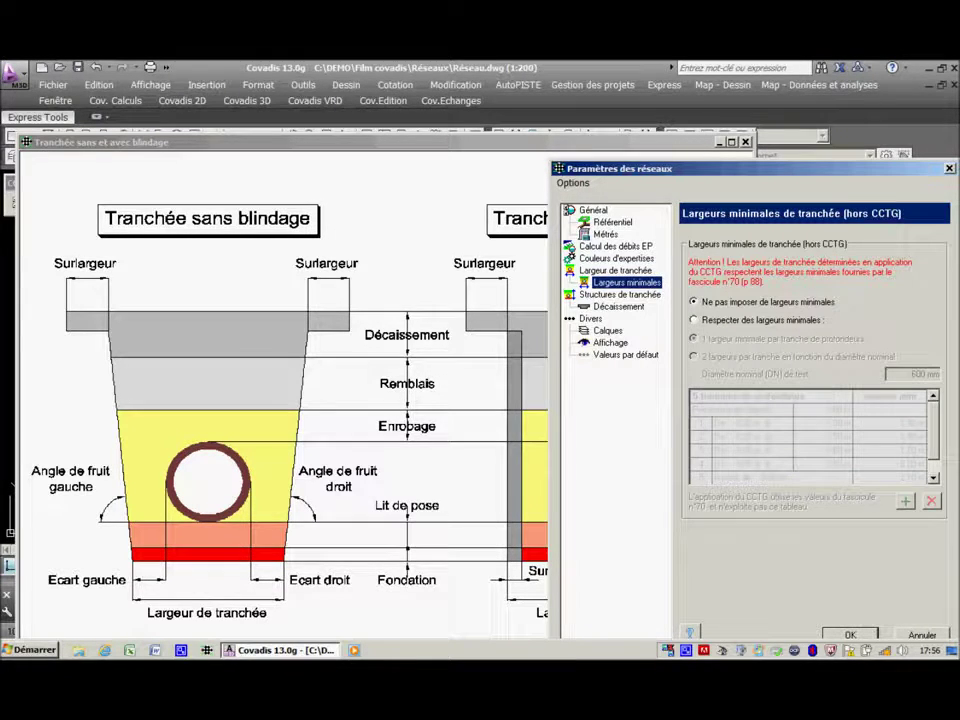
{"action": "left_click", "coordinate": [694, 320]}
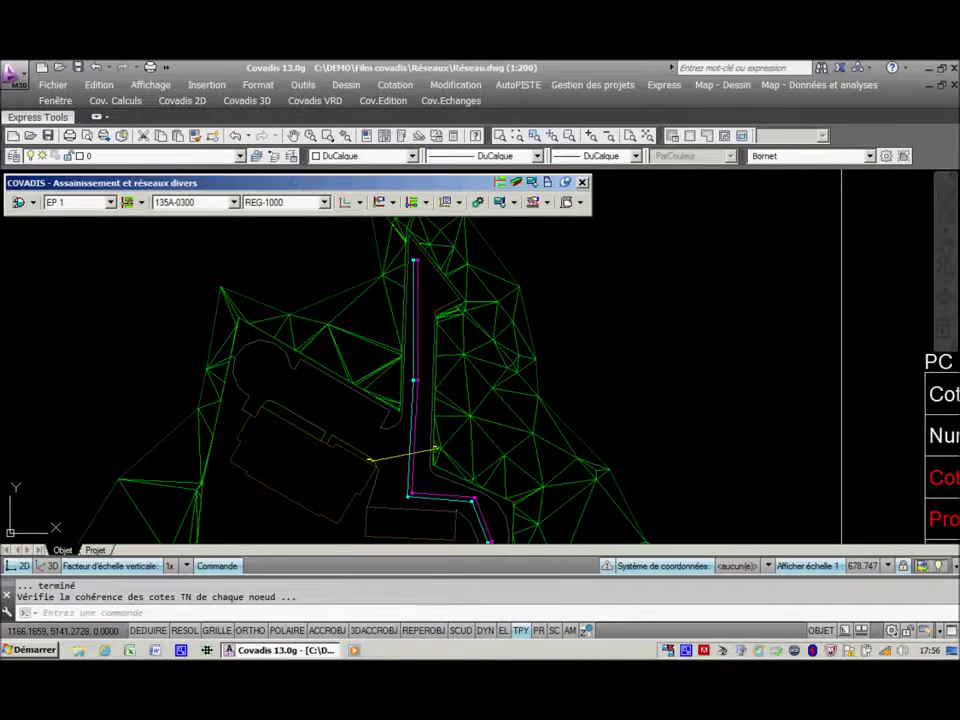
- Create a shared trench with the EP 1 pipe as the main pipe and the parallel EU 1 pipe as secondary
{"action": "left_click", "coordinate": [345, 202]}
{"action": "left_click", "coordinate": [445, 567]}
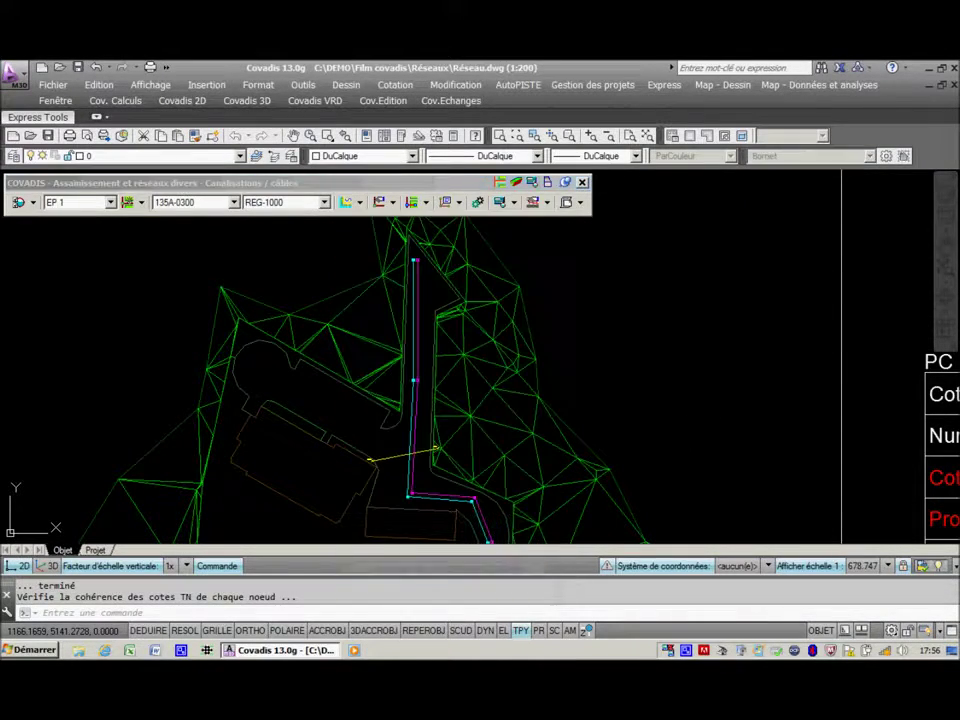
{"action": "scroll", "coordinate": [409, 354], "scroll_direction": "up", "scroll_amount": 2}
{"action": "left_click", "coordinate": [418, 348]}
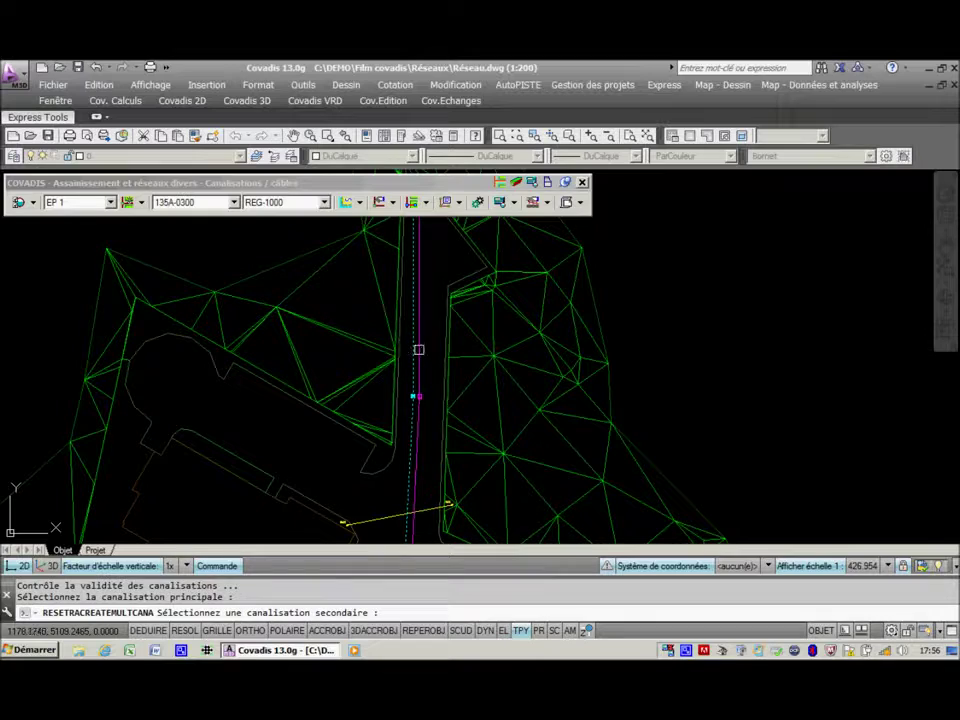
{"action": "key", "text": "Return"}
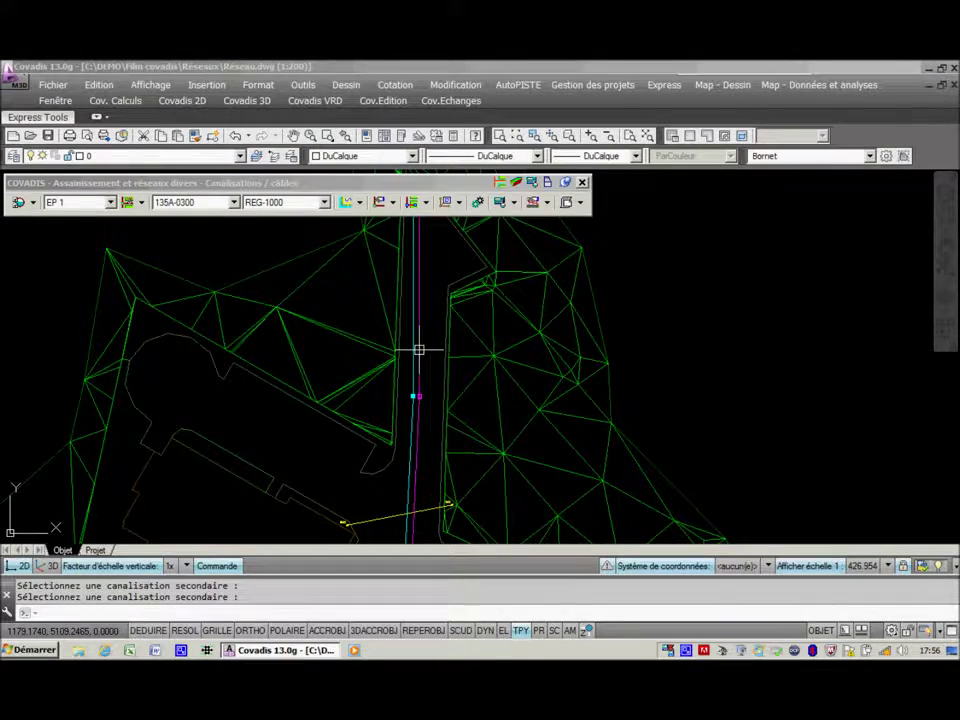
- Set up EP 1 cross-sections between nodes N5 and N7 at 5 m intervals with 1/100 horizontal and vertical scales
{"action": "scroll", "coordinate": [499, 325], "scroll_direction": "down", "scroll_amount": 6}
{"action": "mouse_move", "coordinate": [773, 417]}
{"action": "middle_mouse_down"}
{"action": "mouse_move", "coordinate": [307, 330]}
{"action": "mouse_move", "coordinate": [465, 278]}
{"action": "mouse_move", "coordinate": [496, 255]}
{"action": "middle_mouse_up"}
{"action": "left_click", "coordinate": [548, 202]}
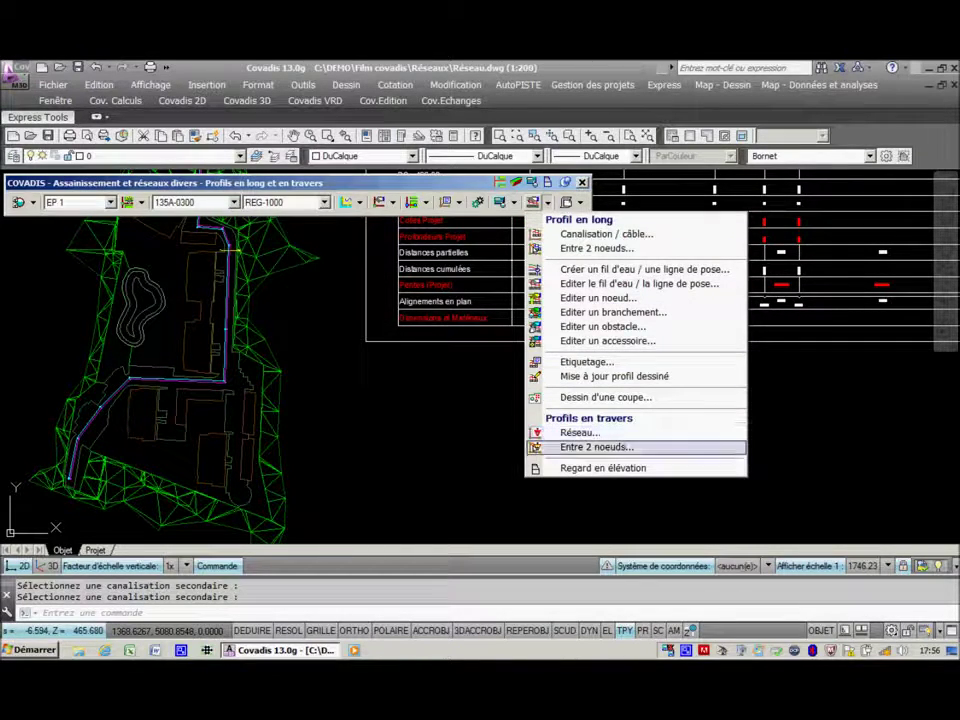
{"action": "left_click", "coordinate": [572, 446]}
{"action": "scroll", "coordinate": [572, 445], "scroll_direction": "down", "scroll_amount": 2}
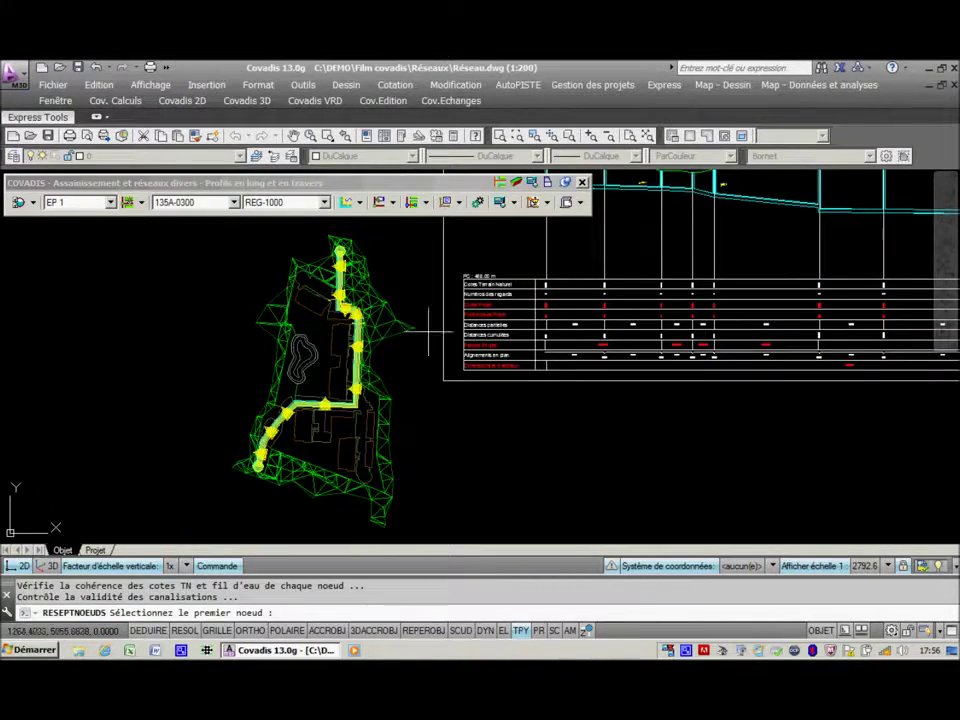
{"action": "scroll", "coordinate": [429, 330], "scroll_direction": "up", "scroll_amount": 5}
{"action": "left_click", "coordinate": [336, 299]}
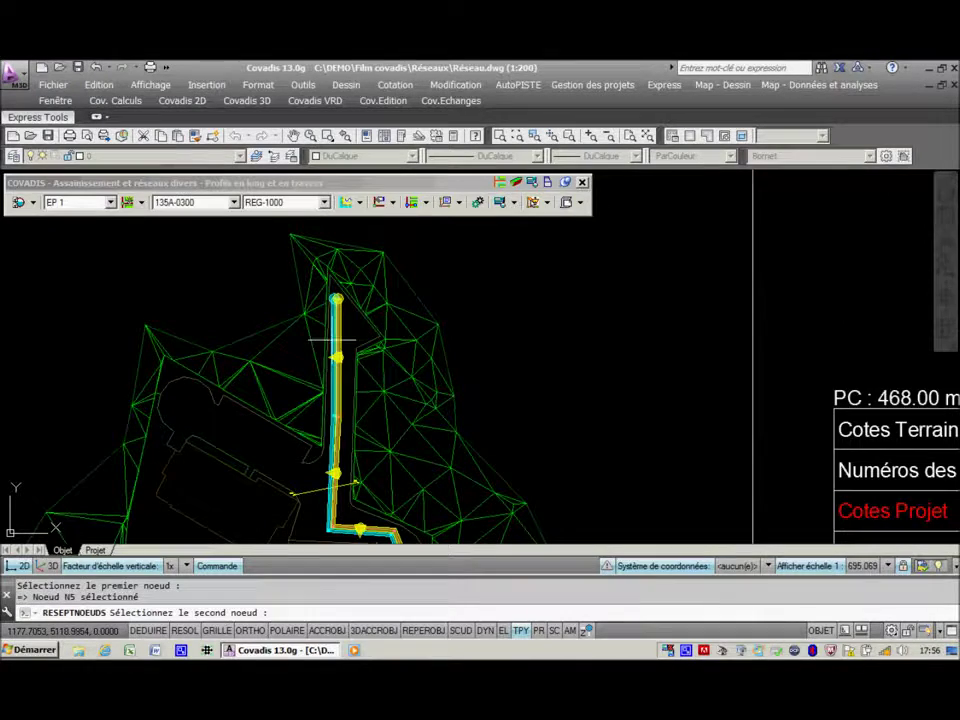
{"action": "left_click", "coordinate": [328, 530]}
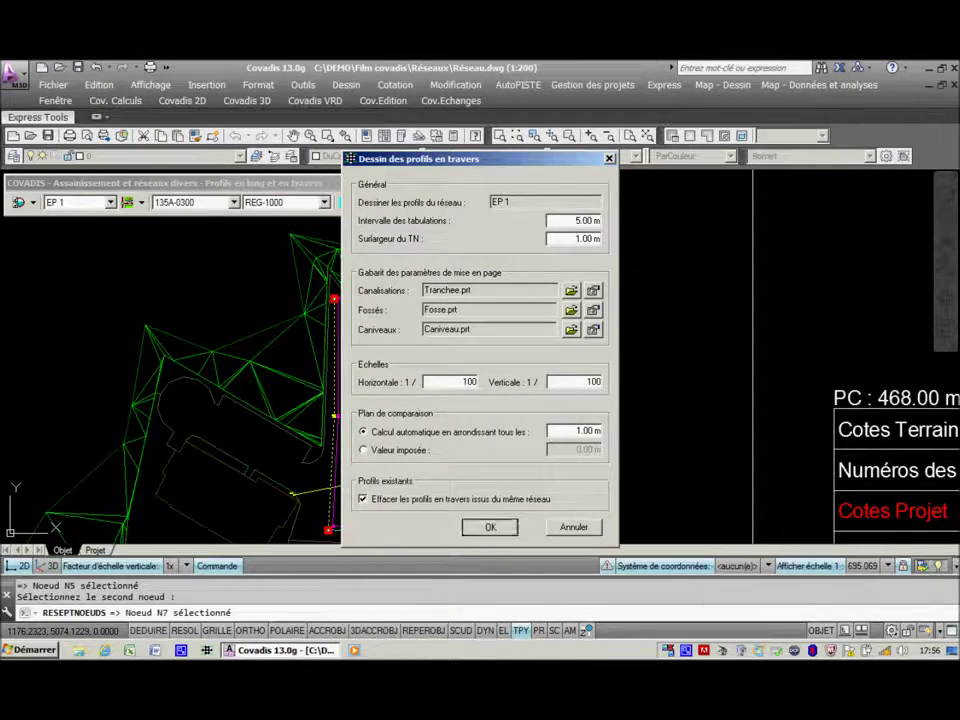
{"action": "left_click", "coordinate": [490, 527]}
- Place the cross-section sheets below the longitudinal profile by defining the first sheet's corner and the overall extent
{"action": "scroll", "coordinate": [519, 341], "scroll_direction": "down", "scroll_amount": 5}
{"action": "middle_click_drag", "start_coordinate": [647, 479], "coordinate": [458, 306]}
{"action": "left_click", "coordinate": [466, 310]}
{"action": "left_click", "coordinate": [659, 492]}
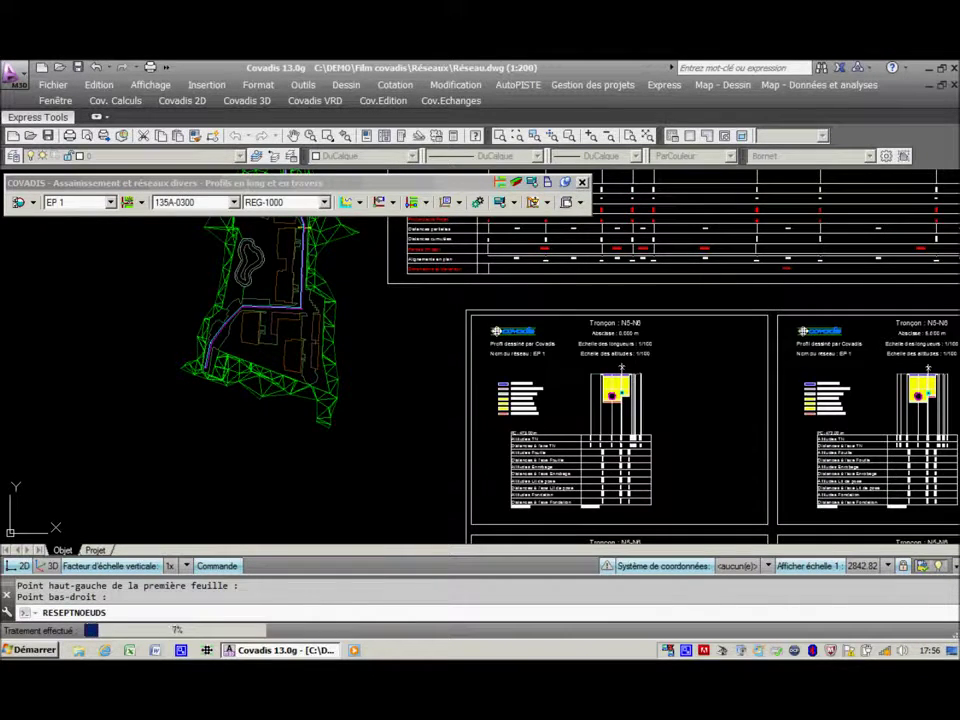
{"action": "key", "text": "Escape"}
{"action": "key", "text": "Escape"}
- Examine the shared trench's layers and their areas in the first cross-section, and return to the site plan
{"action": "scroll", "coordinate": [585, 397], "scroll_direction": "up", "scroll_amount": 7}
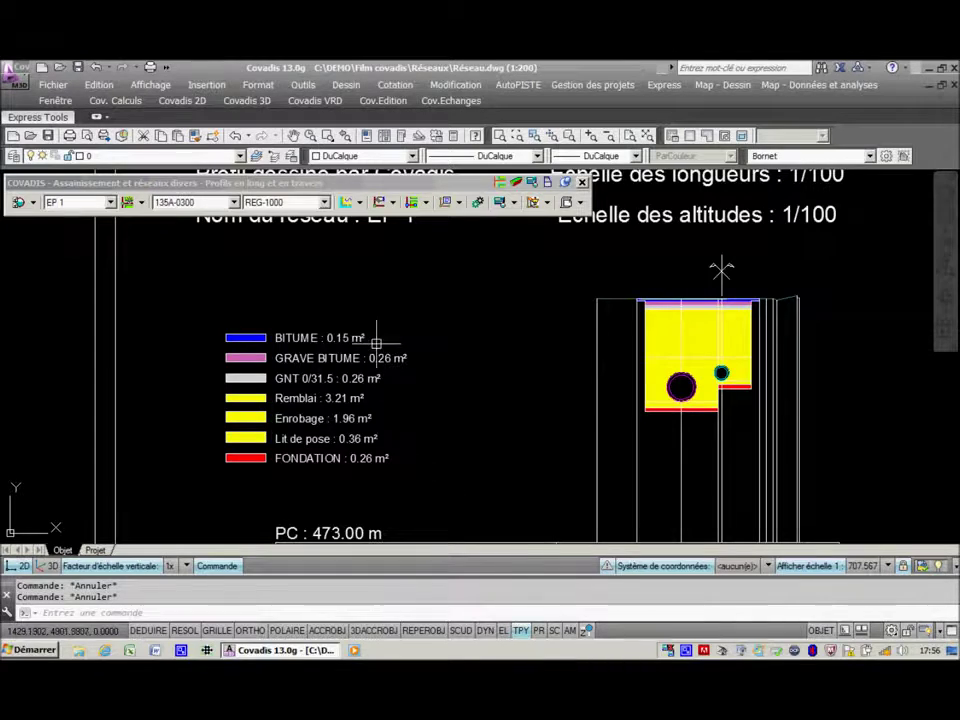
{"action": "scroll", "coordinate": [424, 429], "scroll_direction": "down", "scroll_amount": 8}
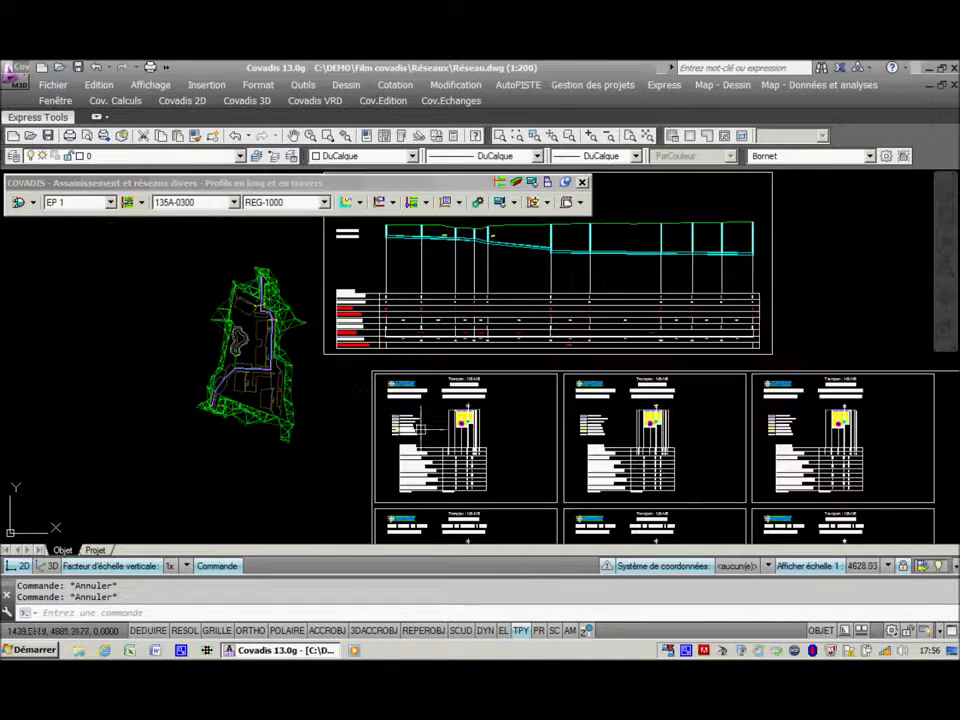
{"action": "mouse_move", "coordinate": [310, 350]}
{"action": "middle_mouse_down"}
{"action": "mouse_move", "coordinate": [375, 376]}
{"action": "mouse_move", "coordinate": [510, 377]}
{"action": "middle_mouse_up"}
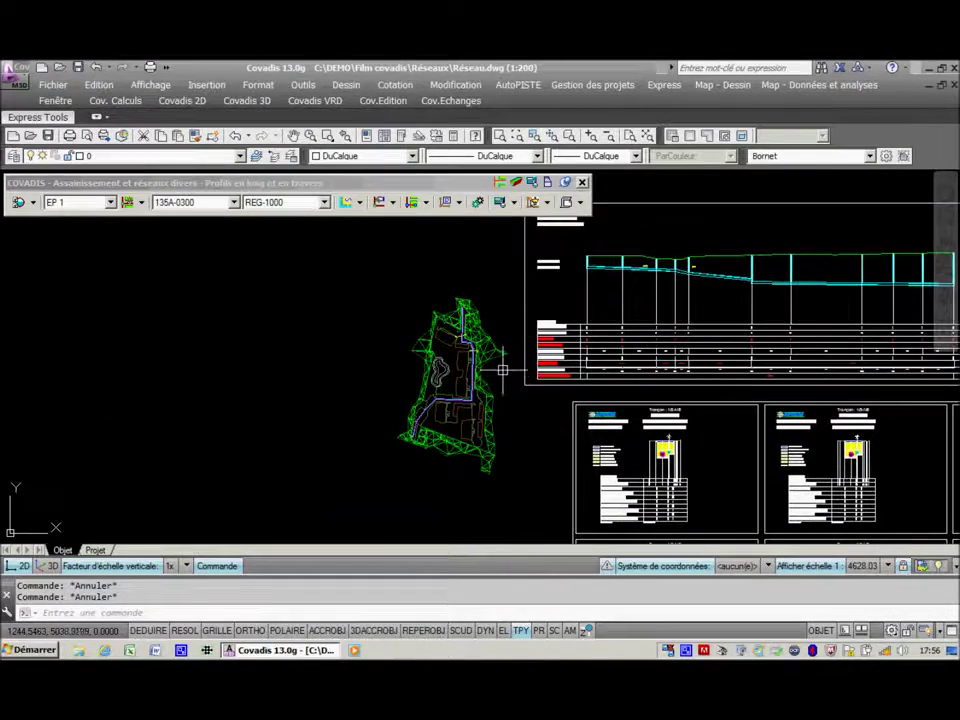
{"action": "scroll", "coordinate": [503, 368], "scroll_direction": "up", "scroll_amount": 2}
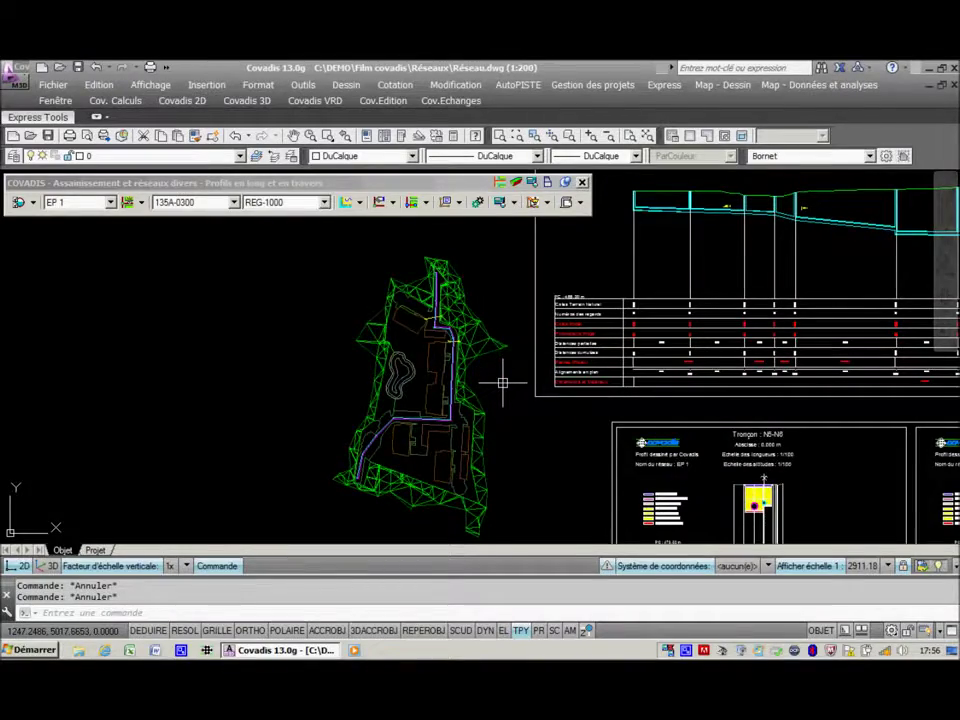